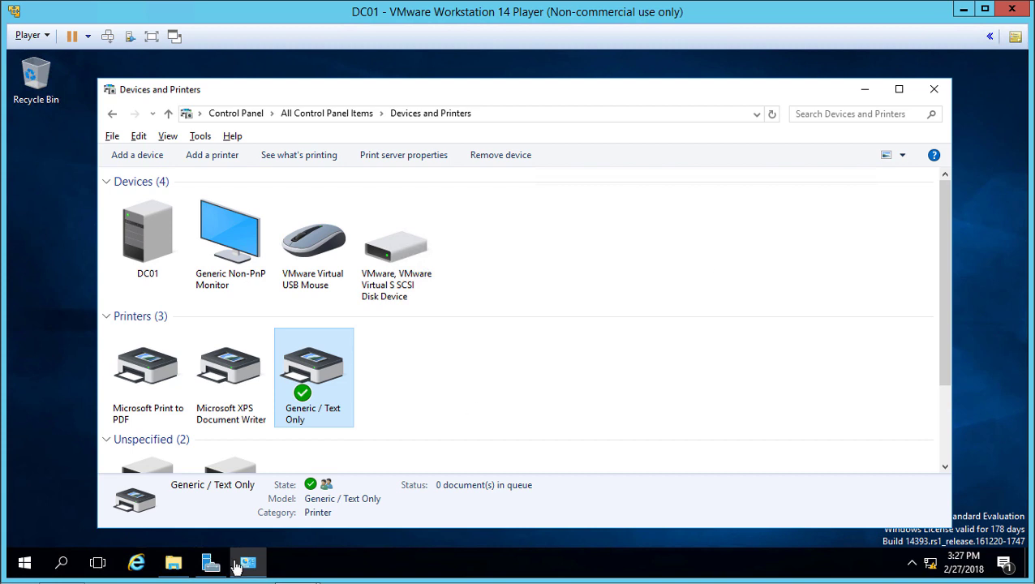
- Start Add Roles and Features and select Print and Document Services with its required features
{"action": "left_click", "coordinate": [211, 566]}
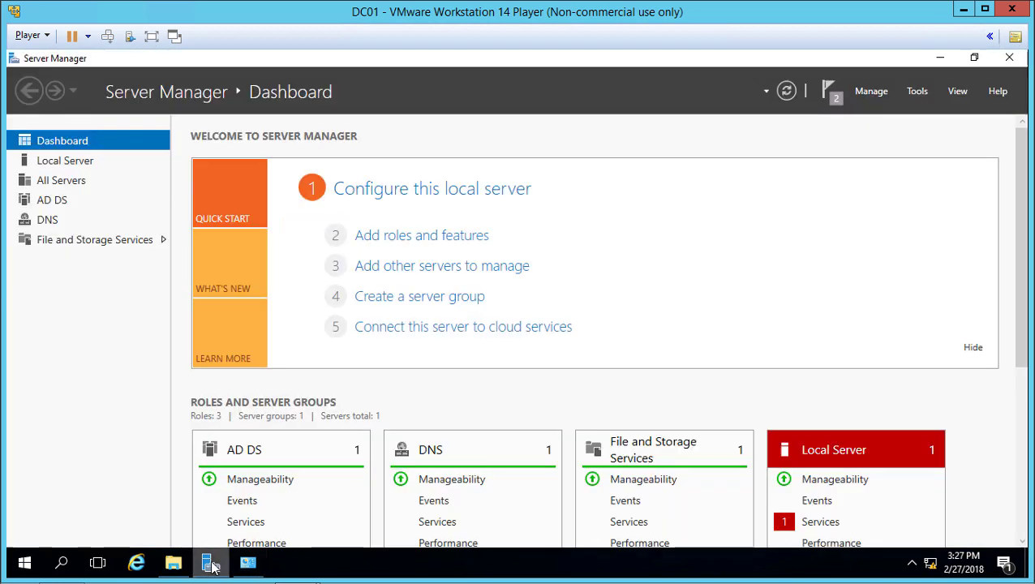
{"action": "left_click", "coordinate": [449, 236]}
{"action": "left_click", "coordinate": [635, 140]}
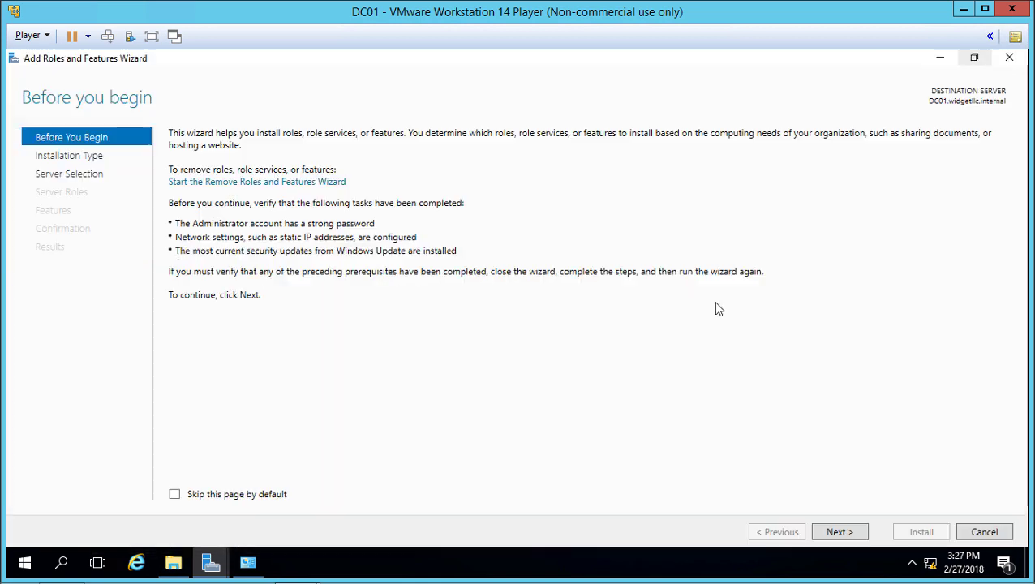
{"action": "left_click", "coordinate": [843, 534]}
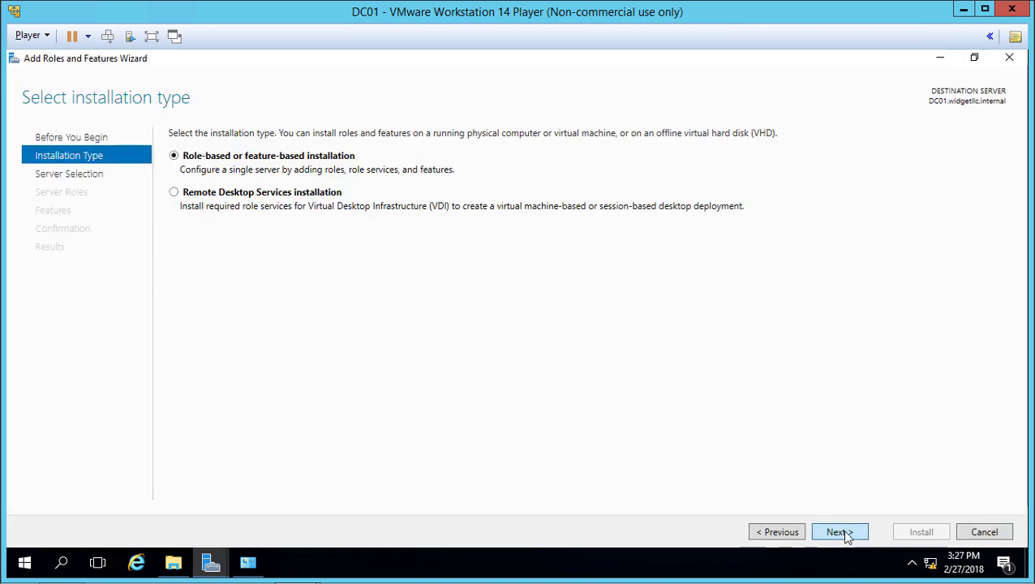
{"action": "left_click", "coordinate": [844, 534]}
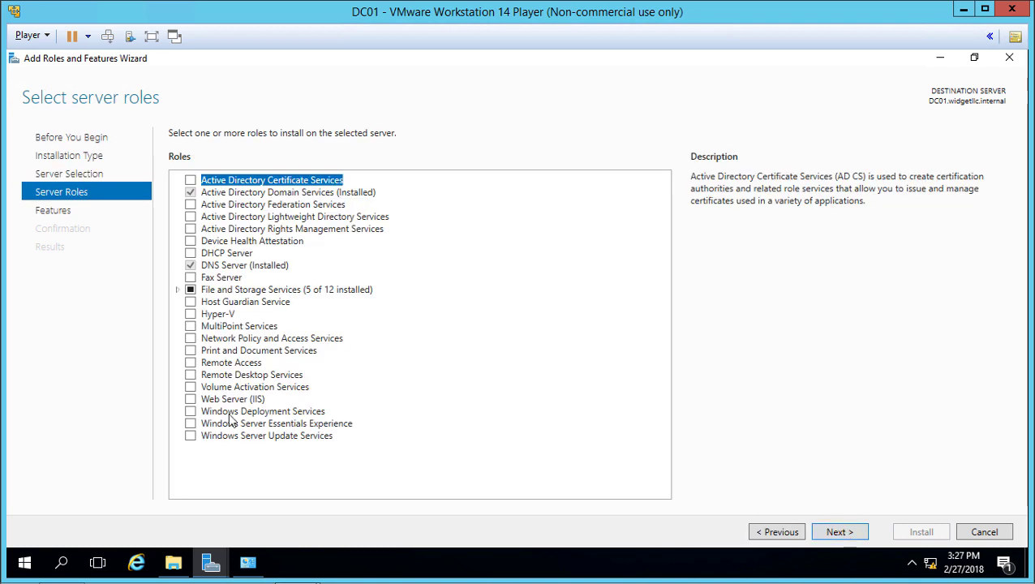
{"action": "left_click", "coordinate": [190, 350]}
{"action": "left_click", "coordinate": [545, 438]}
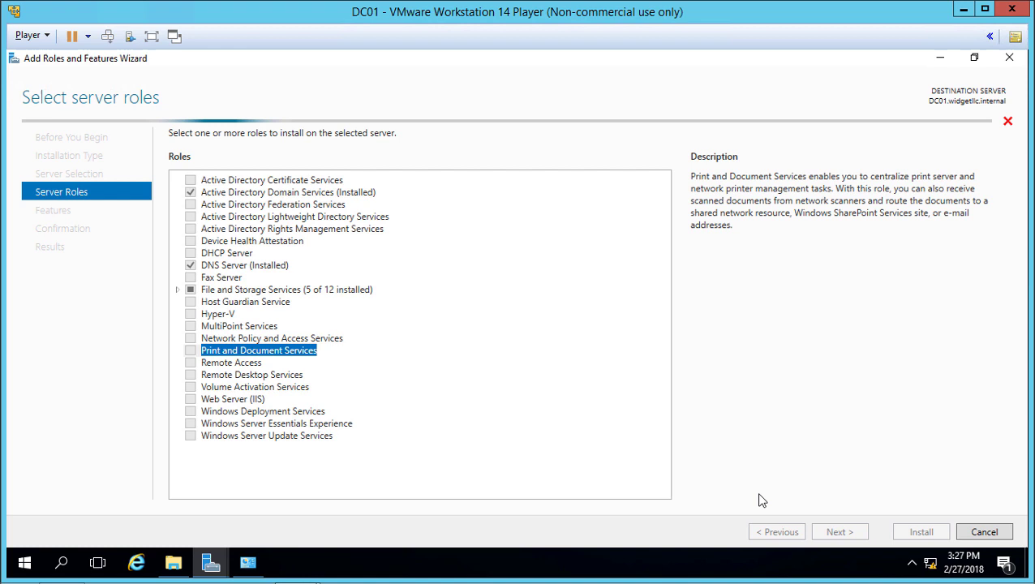
- Keep the Print Server role service, install it, and close the wizard
{"action": "left_click", "coordinate": [836, 532]}
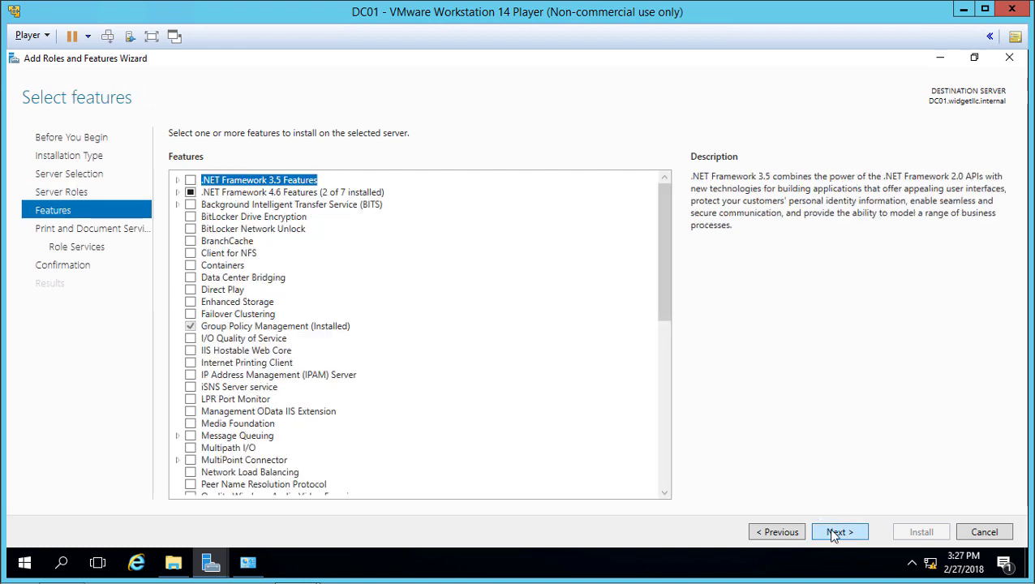
{"action": "left_click", "coordinate": [835, 532]}
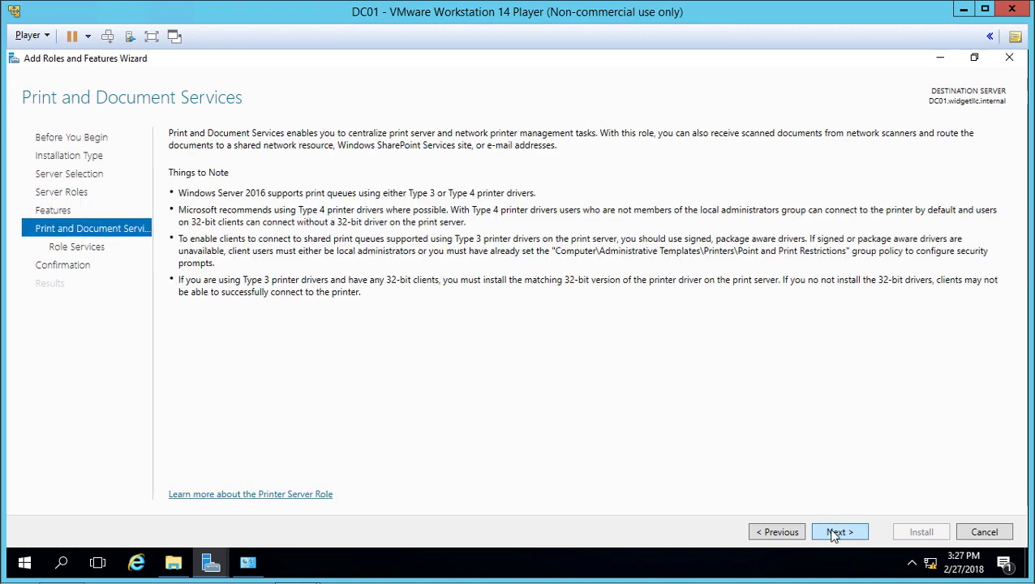
{"action": "left_click", "coordinate": [836, 532]}
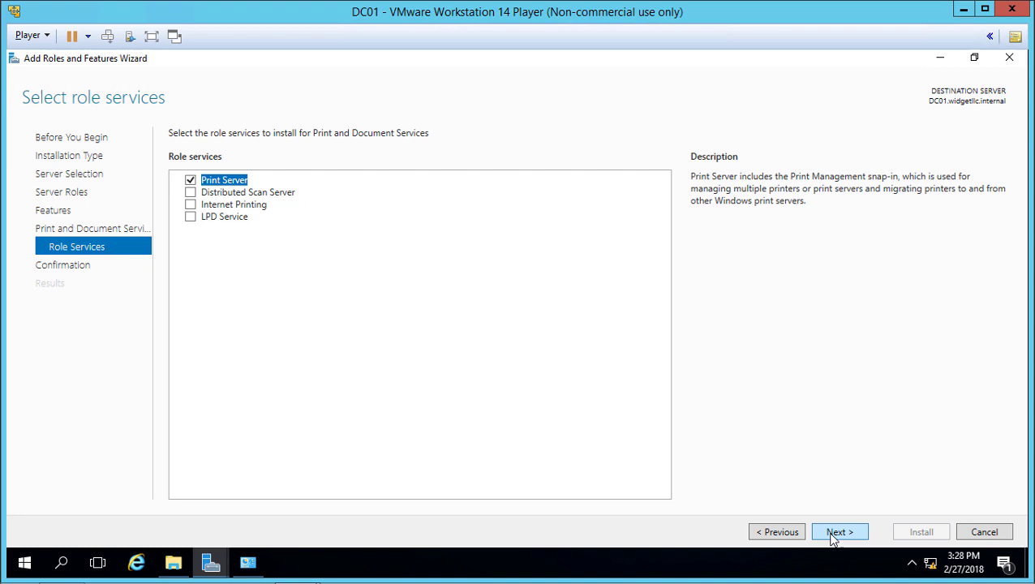
{"action": "left_click", "coordinate": [835, 533]}
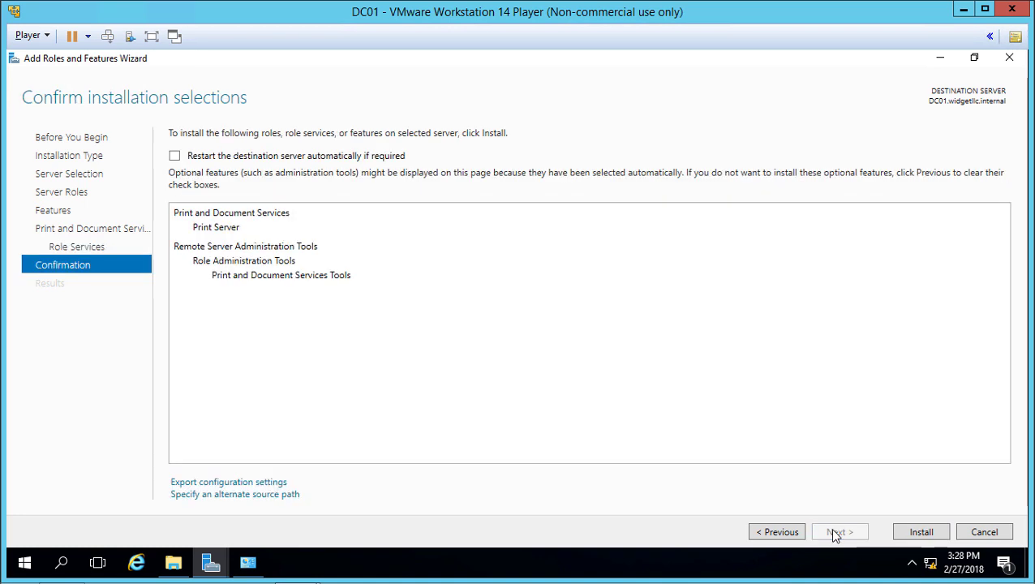
{"action": "left_click", "coordinate": [921, 533]}
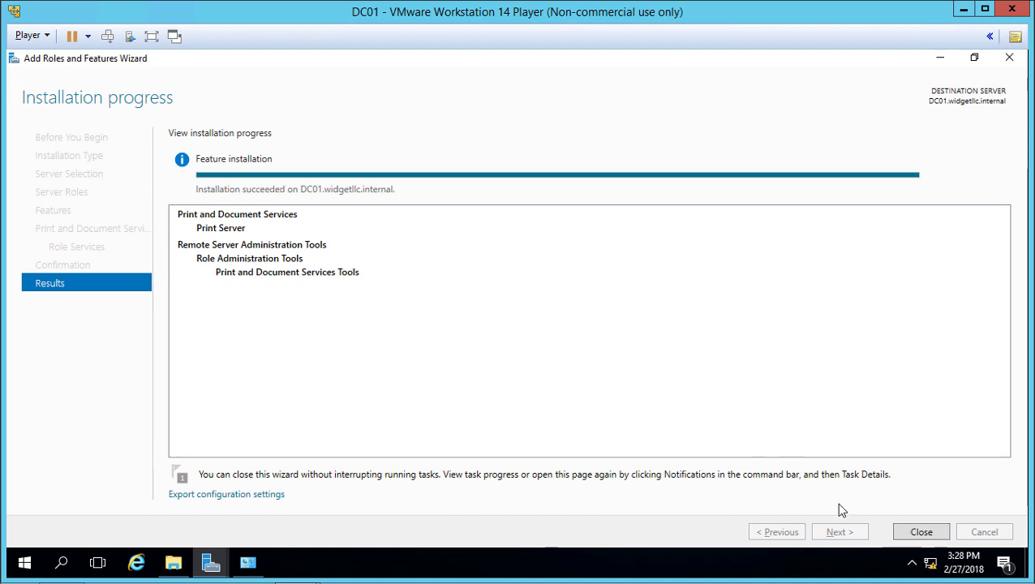
{"action": "left_click", "coordinate": [919, 534]}
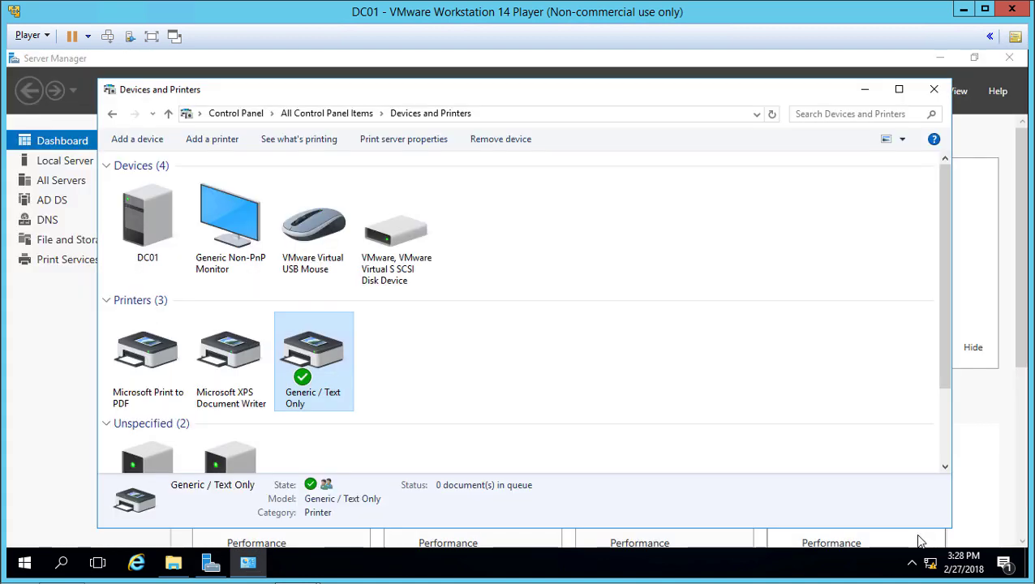
{"action": "left_click", "coordinate": [865, 89]}
- Launch Print Management from Server Manager's Tools menu and maximize it
{"action": "left_click", "coordinate": [917, 93]}
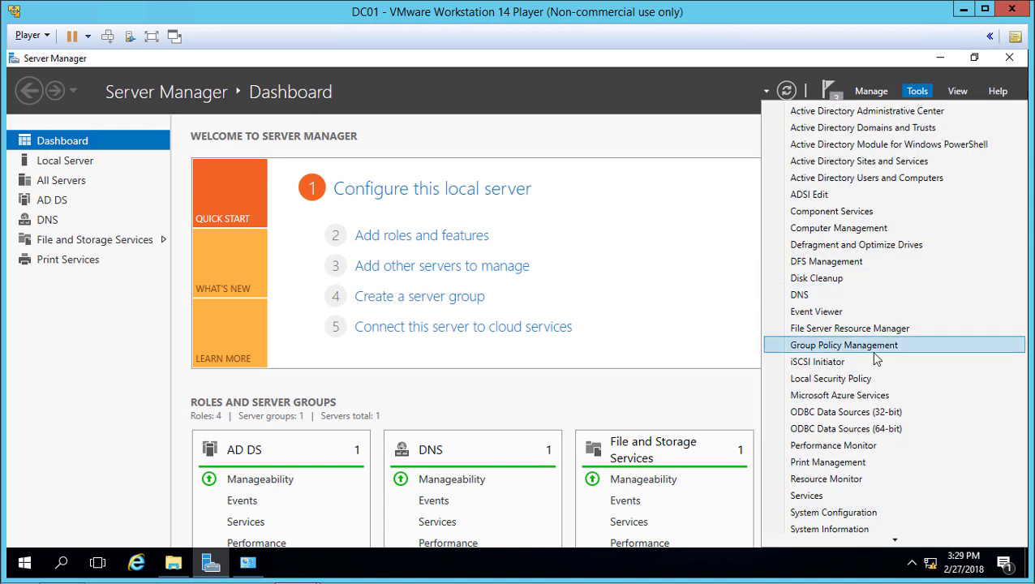
{"action": "left_click", "coordinate": [858, 460]}
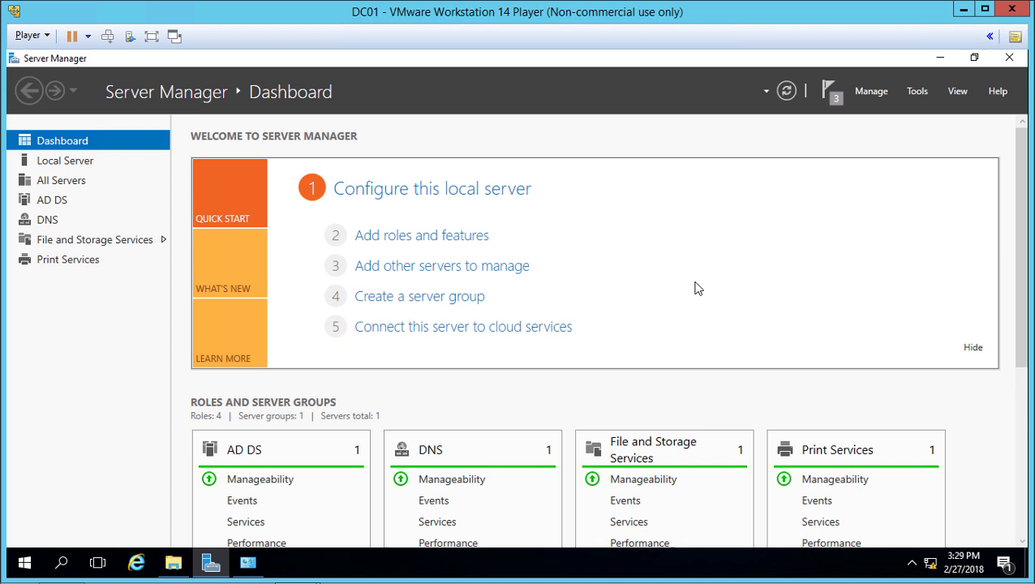
{"action": "left_click", "coordinate": [798, 61]}
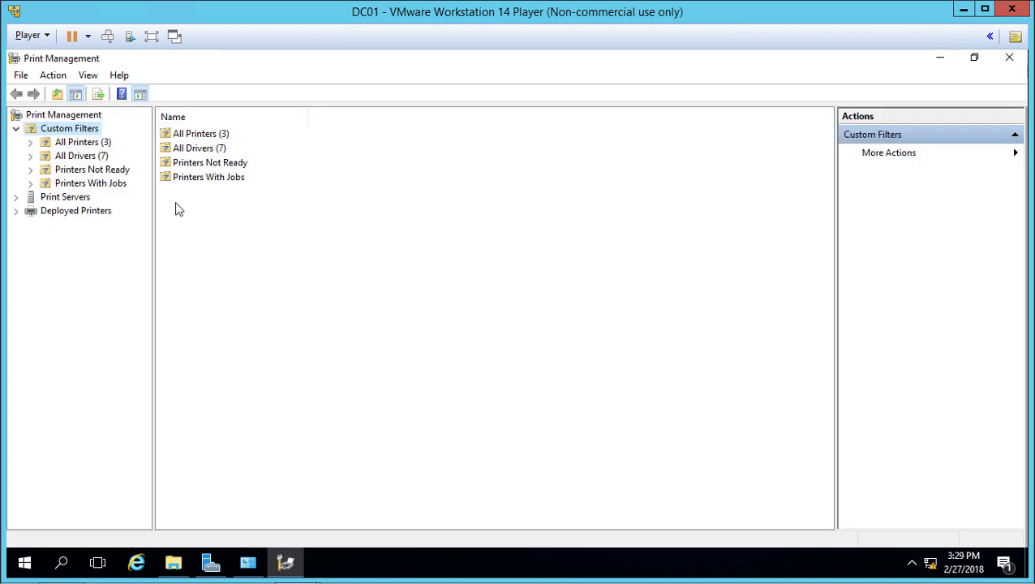
- Review the All Printers (3), All Drivers (7), Printers Not Ready and Printers With Jobs filters
{"action": "double_click", "coordinate": [201, 136]}
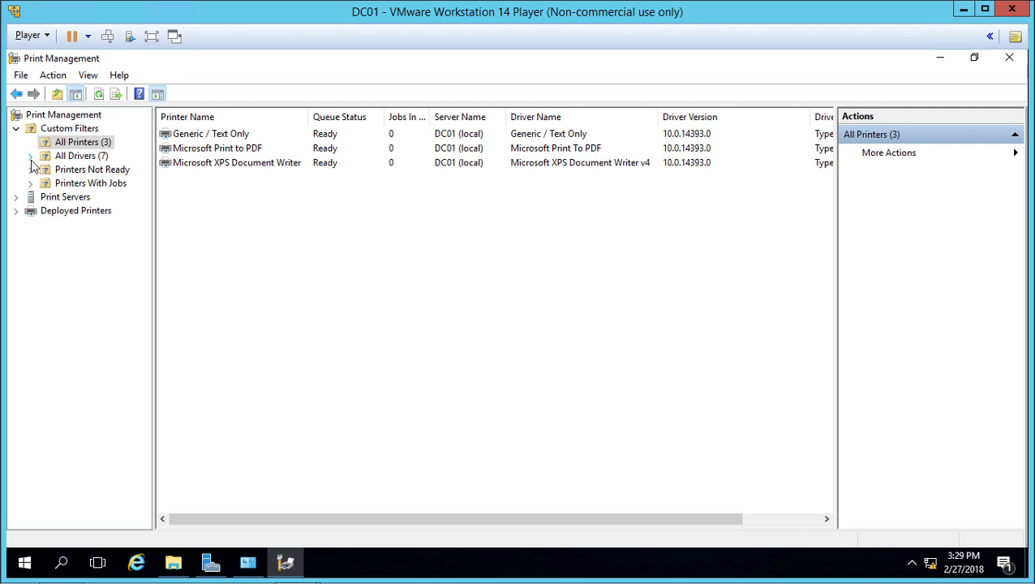
{"action": "left_click", "coordinate": [75, 158]}
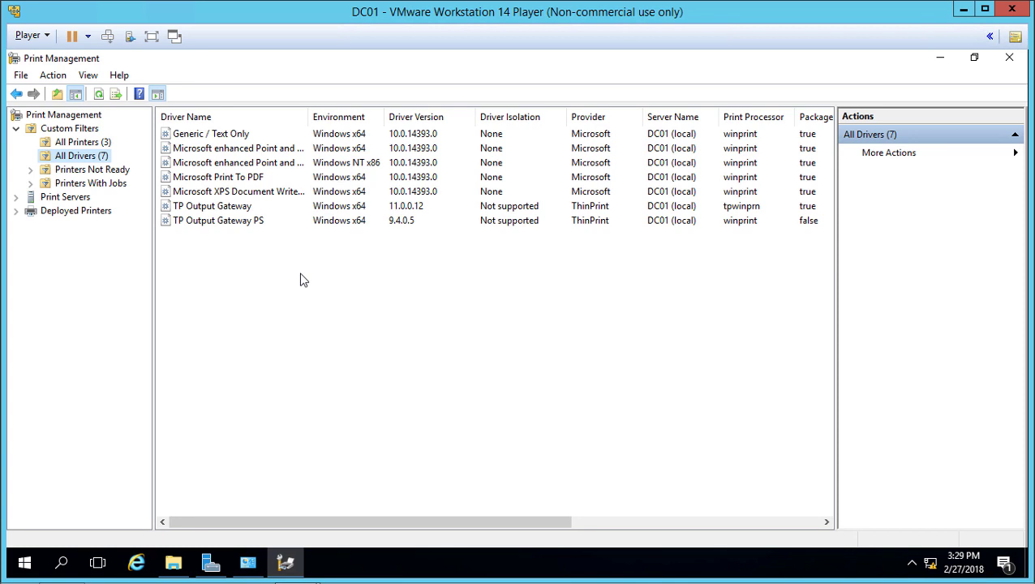
{"action": "left_click", "coordinate": [106, 172]}
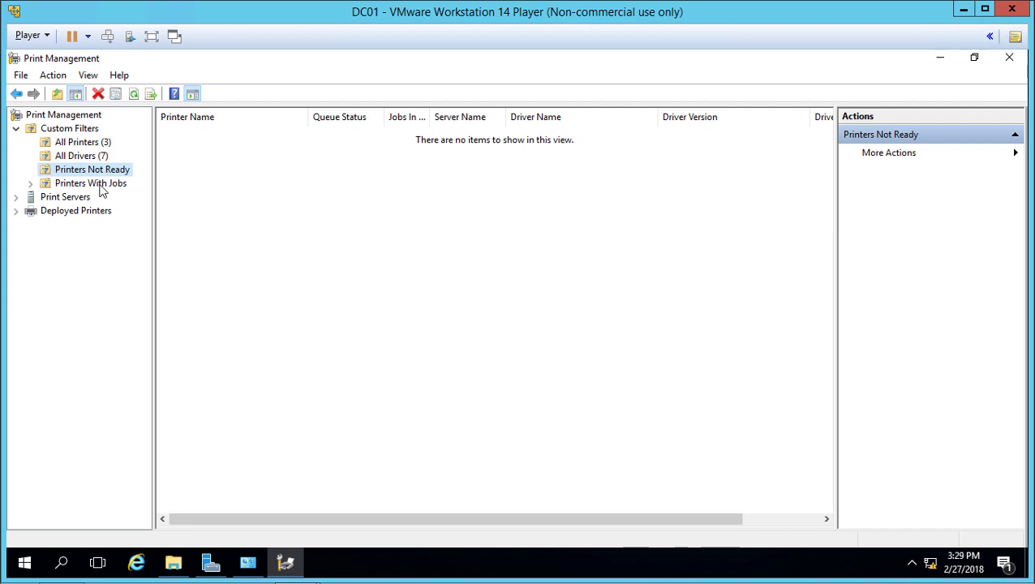
{"action": "left_click", "coordinate": [100, 188]}
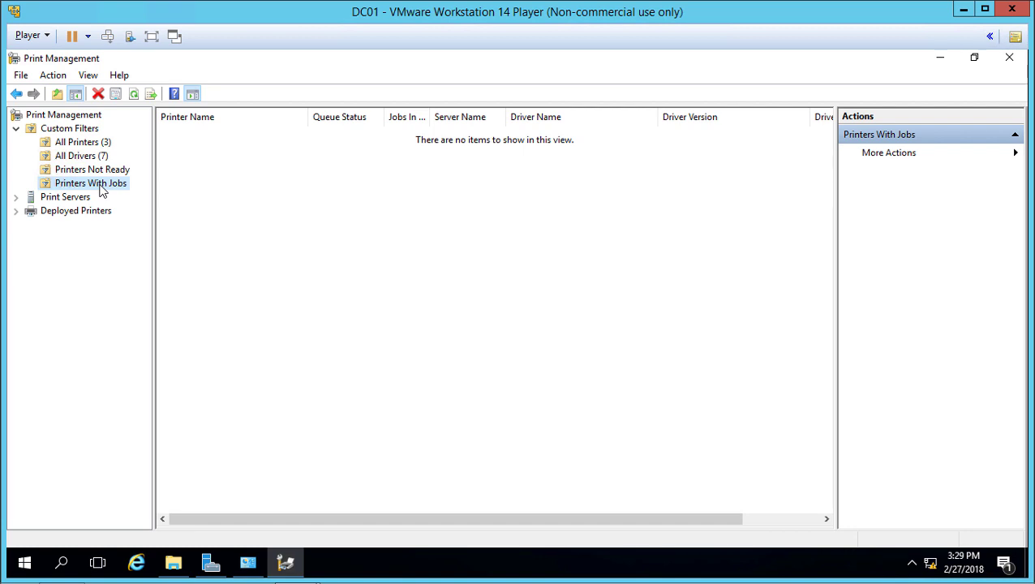
- Expand the local DC01 print server, look over its Drivers, and show its Forms list
{"action": "left_click", "coordinate": [16, 197]}
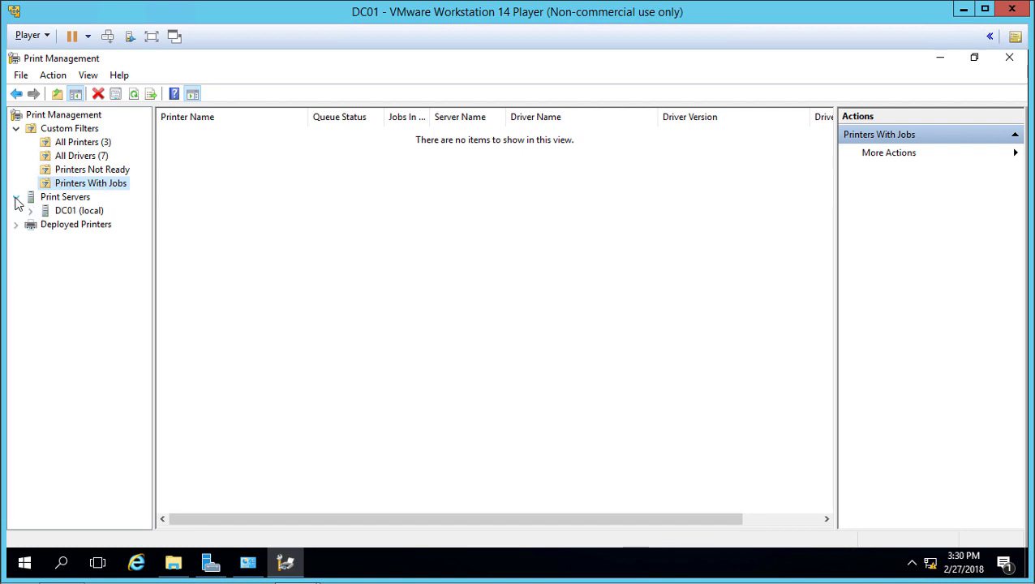
{"action": "double_click", "coordinate": [78, 214]}
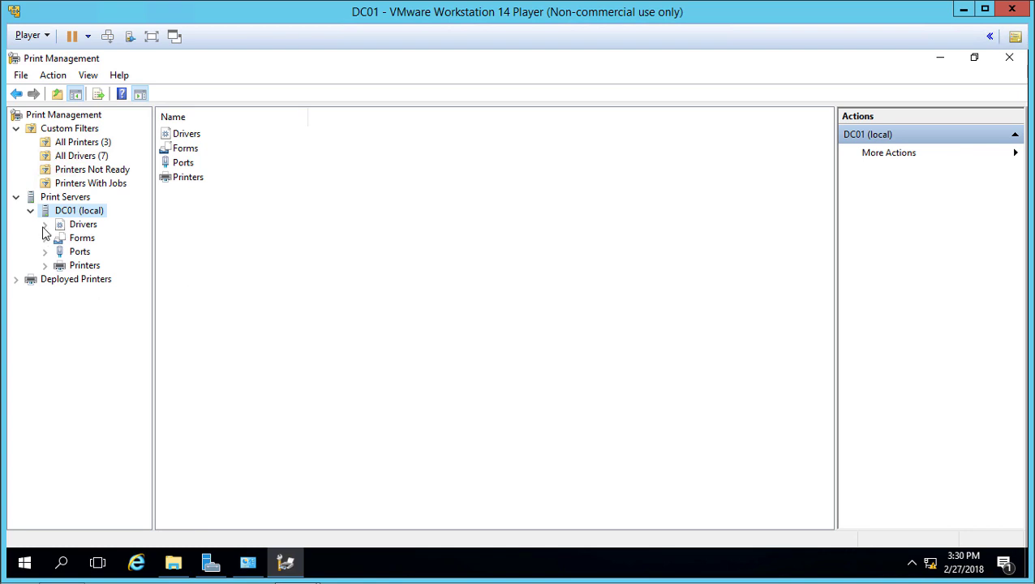
{"action": "left_click", "coordinate": [84, 224]}
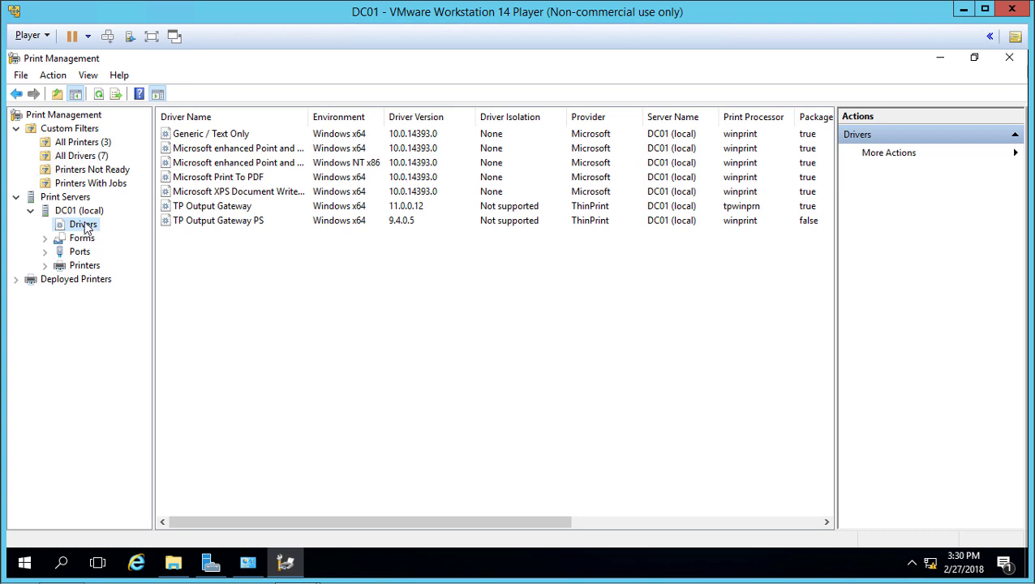
{"action": "left_click", "coordinate": [88, 129]}
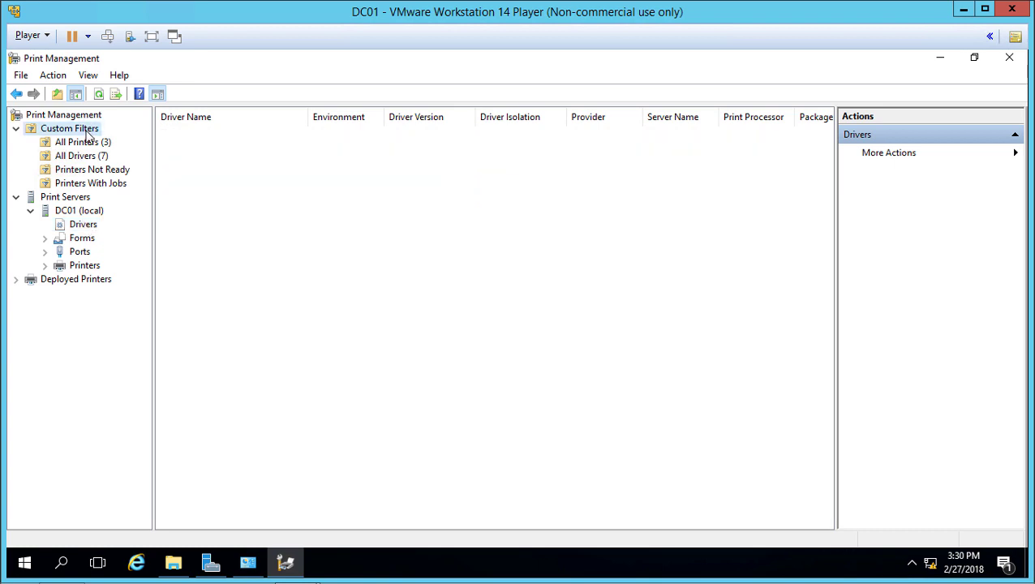
{"action": "left_click", "coordinate": [85, 212]}
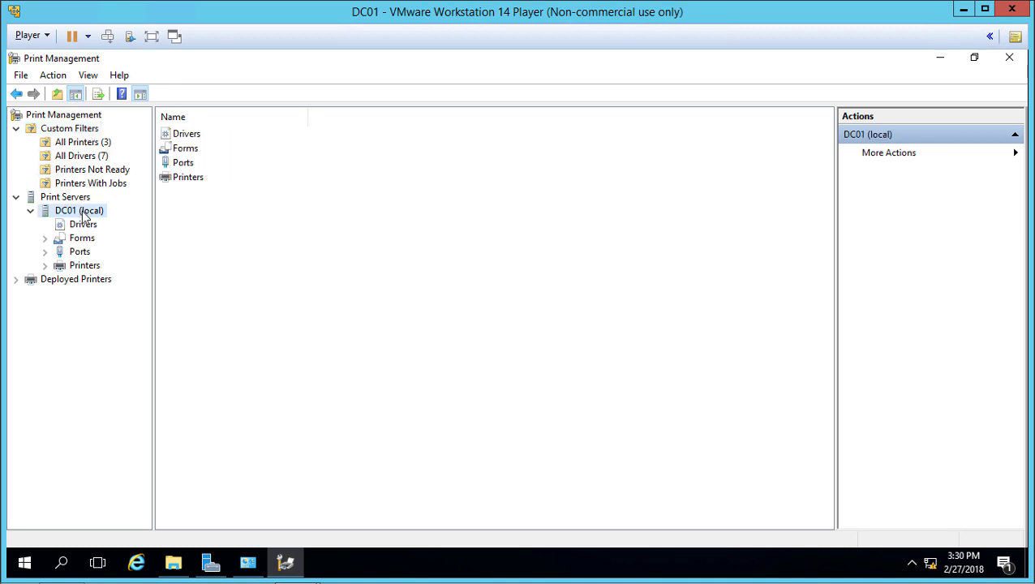
{"action": "left_click", "coordinate": [84, 227]}
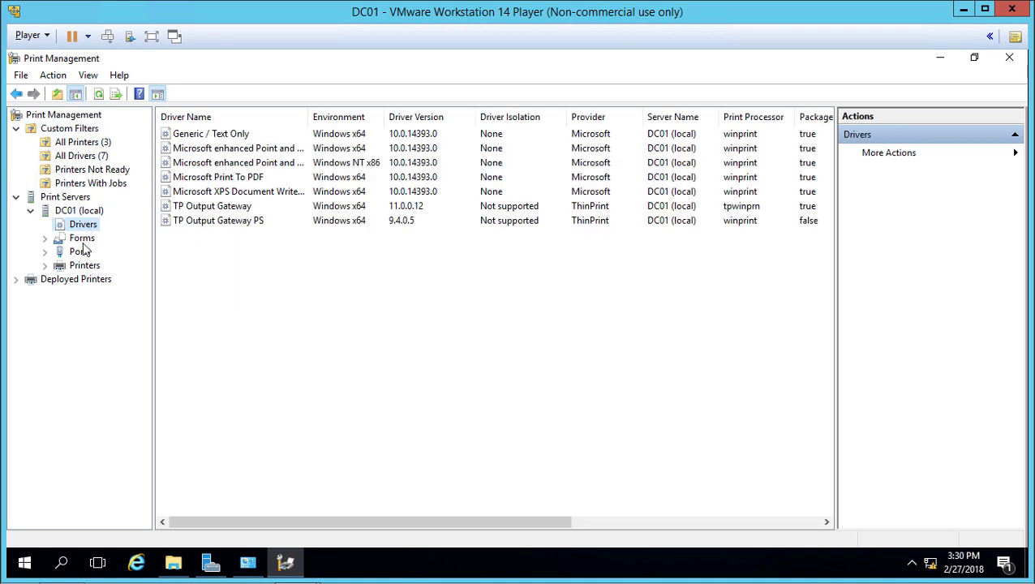
{"action": "left_click", "coordinate": [83, 238]}
{"action": "left_click", "coordinate": [84, 226]}
{"action": "left_click", "coordinate": [83, 241]}
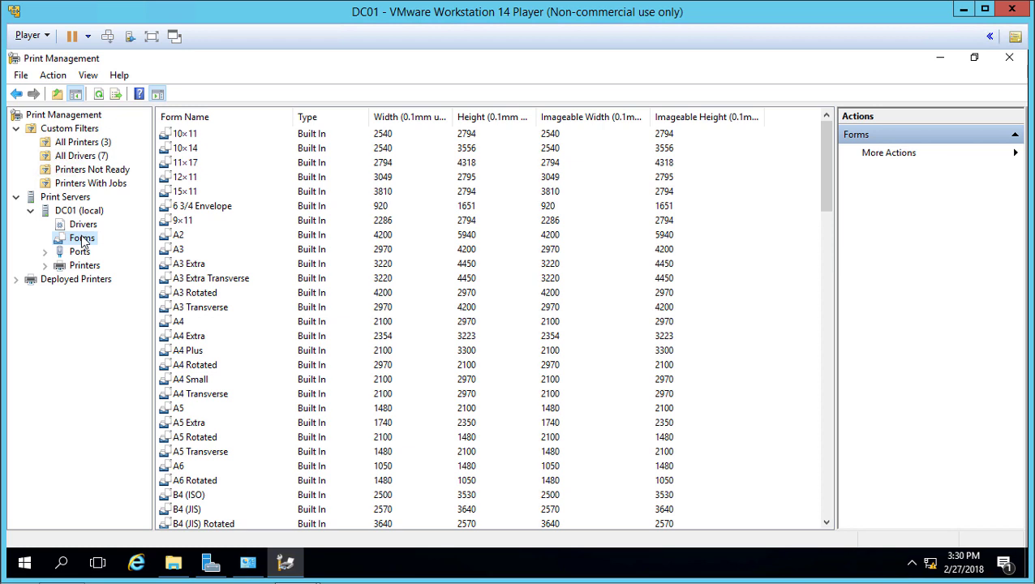
{"action": "key", "text": "alt"}
- Open Manage Forms for DC01 and enable Create a new form in Print Server Properties
{"action": "left_click", "coordinate": [904, 155]}
{"action": "left_click", "coordinate": [921, 156]}
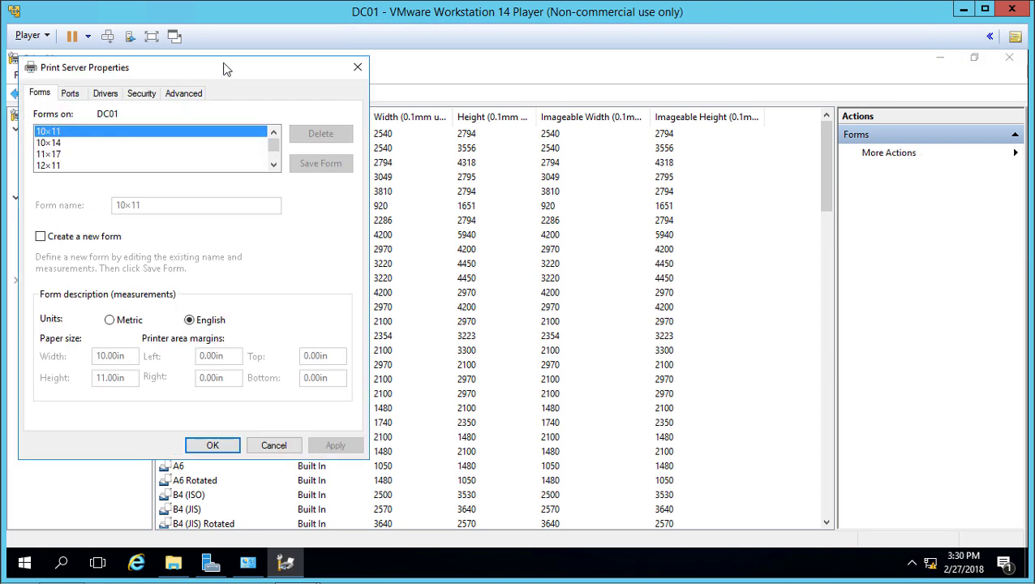
{"action": "left_click_drag", "start_coordinate": [227, 69], "coordinate": [589, 67]}
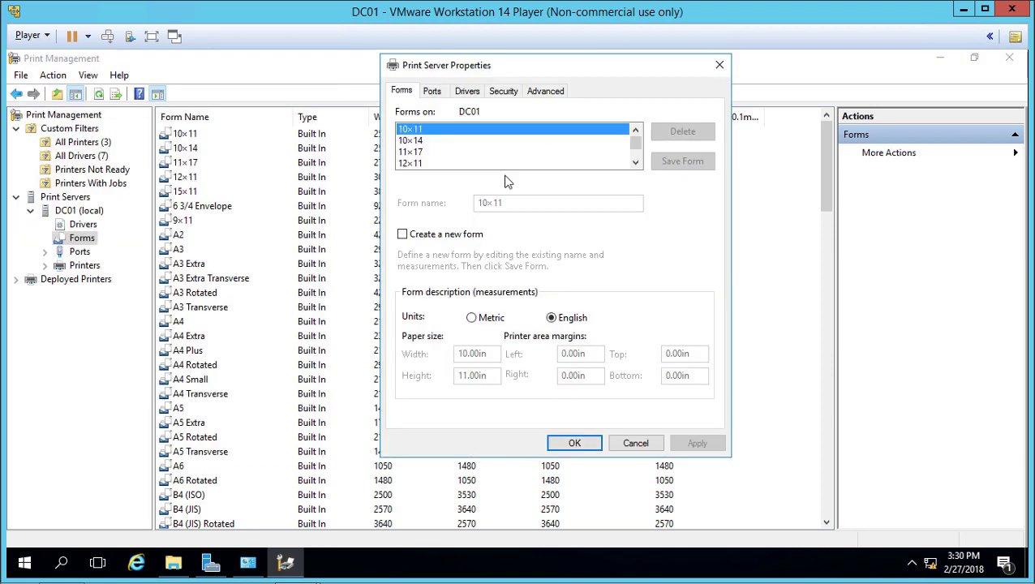
{"action": "left_click", "coordinate": [451, 237]}
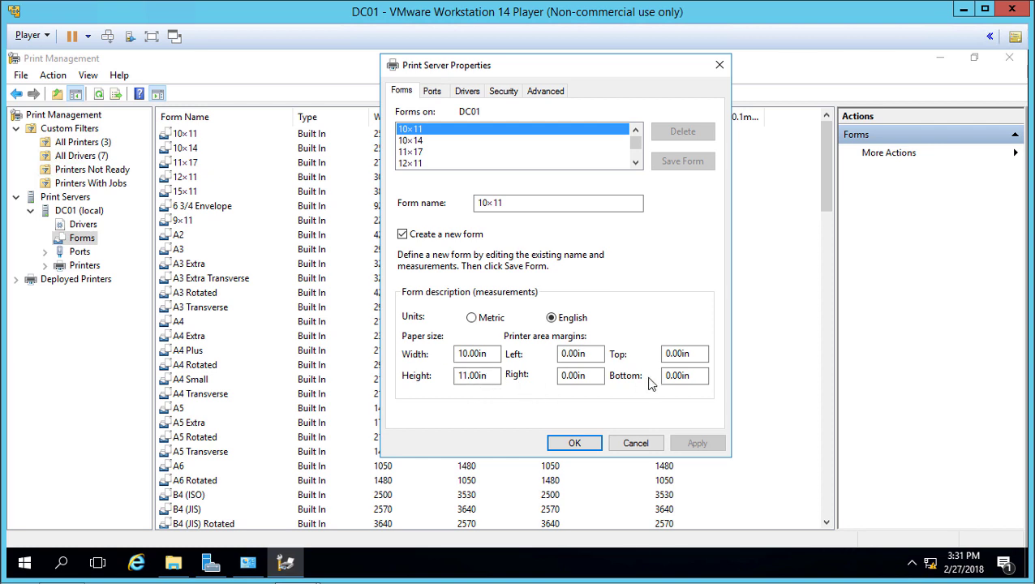
- Cancel Print Server Properties and list DC01's Ports with a wider Port Name column
{"action": "left_click", "coordinate": [636, 444]}
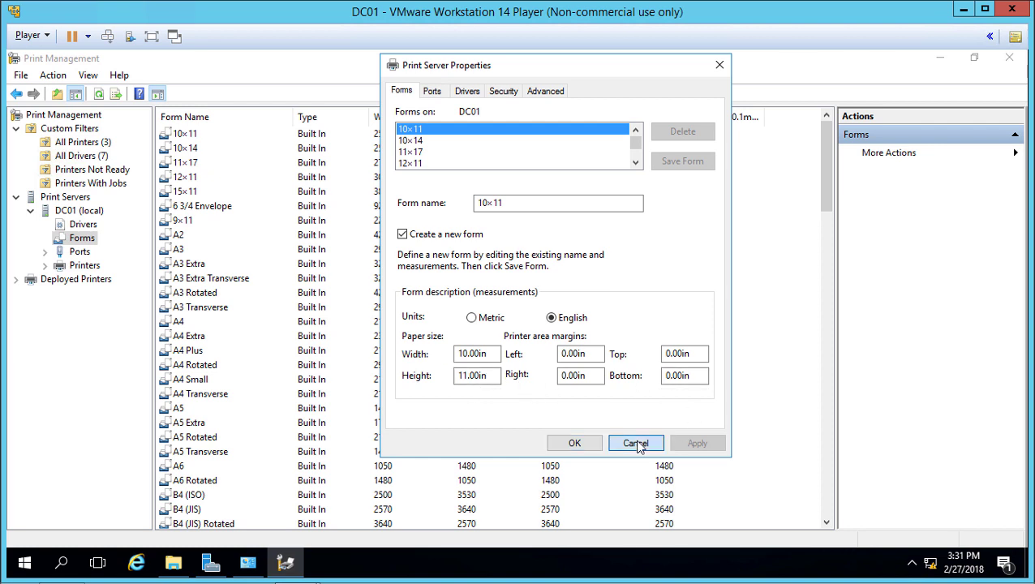
{"action": "left_click", "coordinate": [78, 253]}
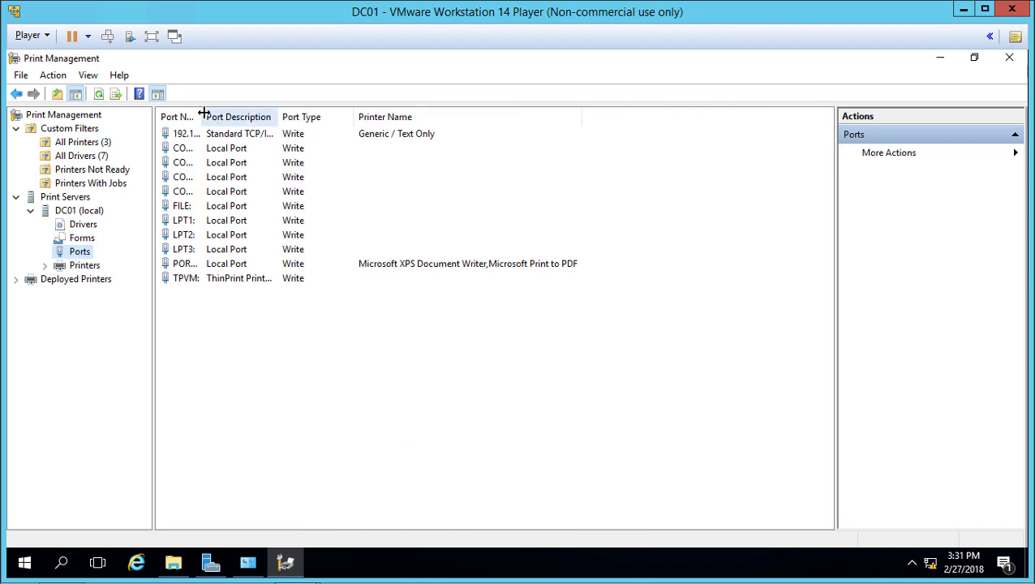
{"action": "left_click_drag", "start_coordinate": [204, 113], "coordinate": [285, 116]}
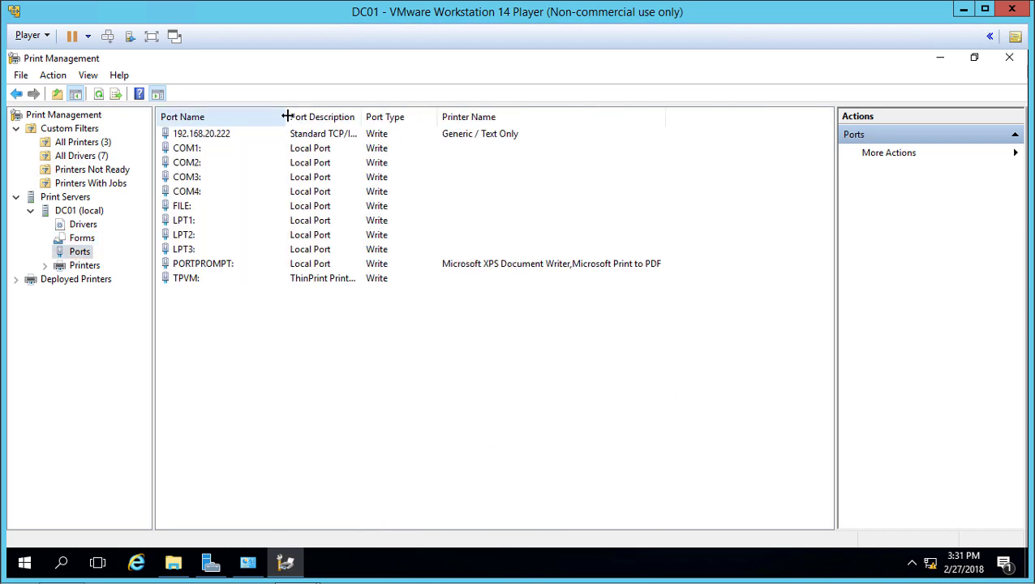
- Select the 192.168.20.222 port and bring up its context menu
{"action": "left_click", "coordinate": [214, 134]}
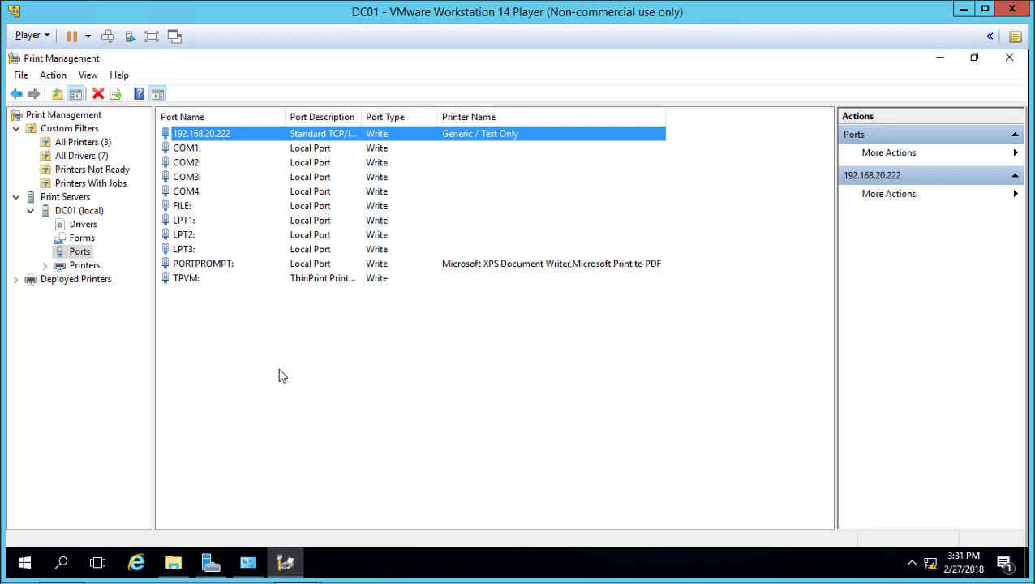
{"action": "left_click", "coordinate": [247, 297]}
{"action": "right_click", "coordinate": [231, 137]}
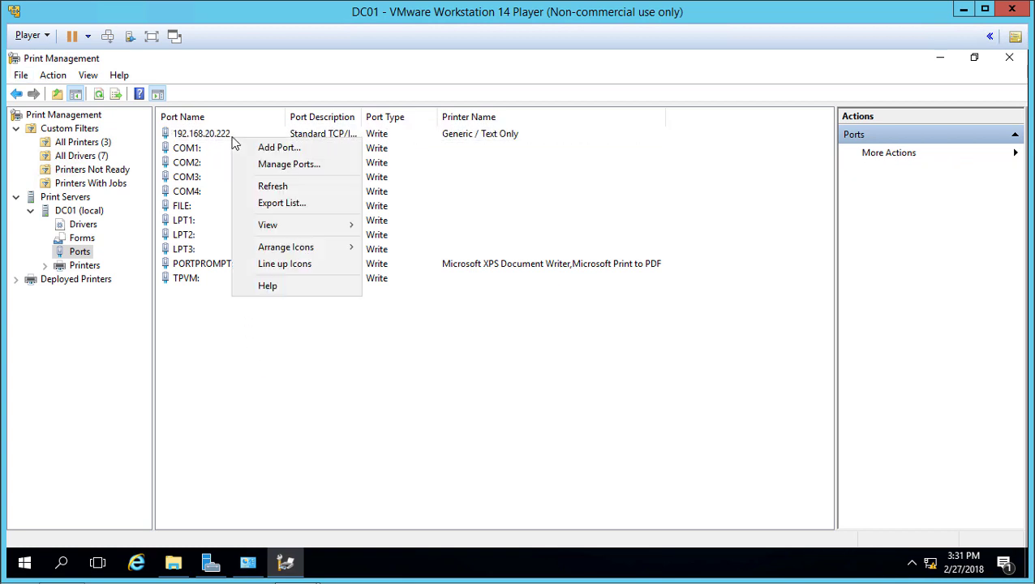
{"action": "left_click", "coordinate": [230, 140]}
{"action": "right_click", "coordinate": [228, 133]}
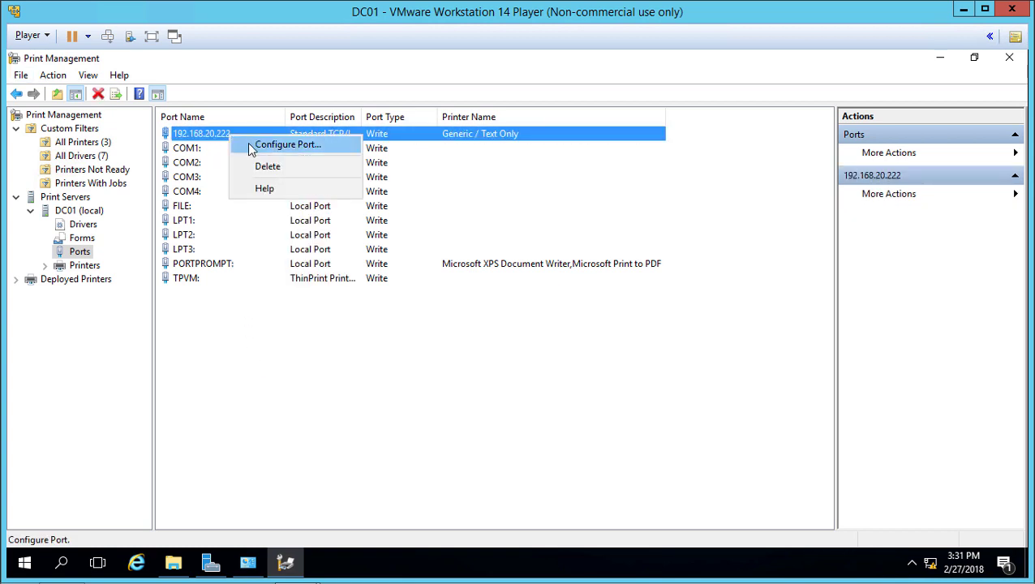
{"action": "left_click", "coordinate": [258, 144]}
{"action": "left_click_drag", "start_coordinate": [258, 71], "coordinate": [554, 76]}
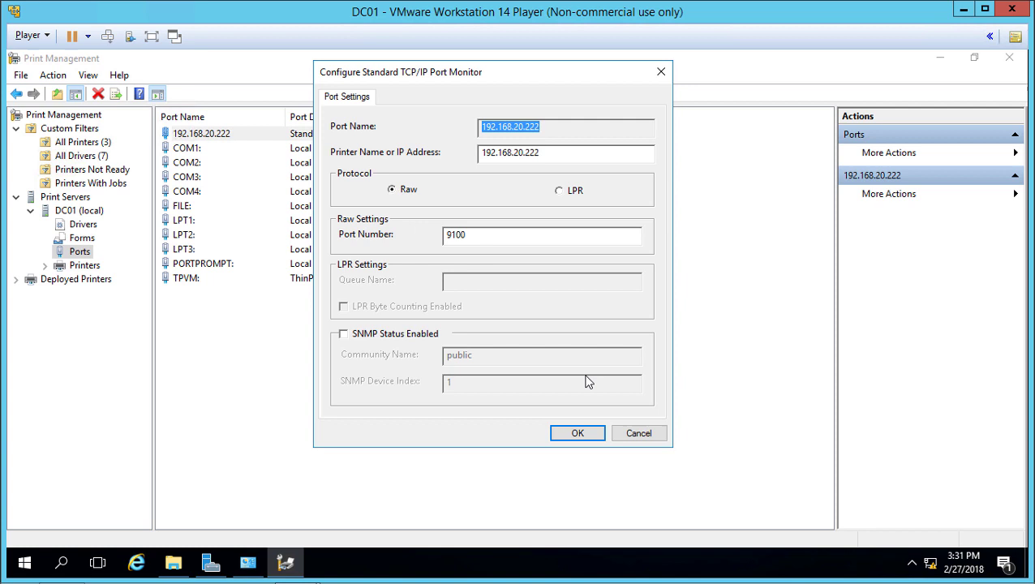
{"action": "left_click", "coordinate": [638, 435]}
{"action": "right_click", "coordinate": [449, 344]}
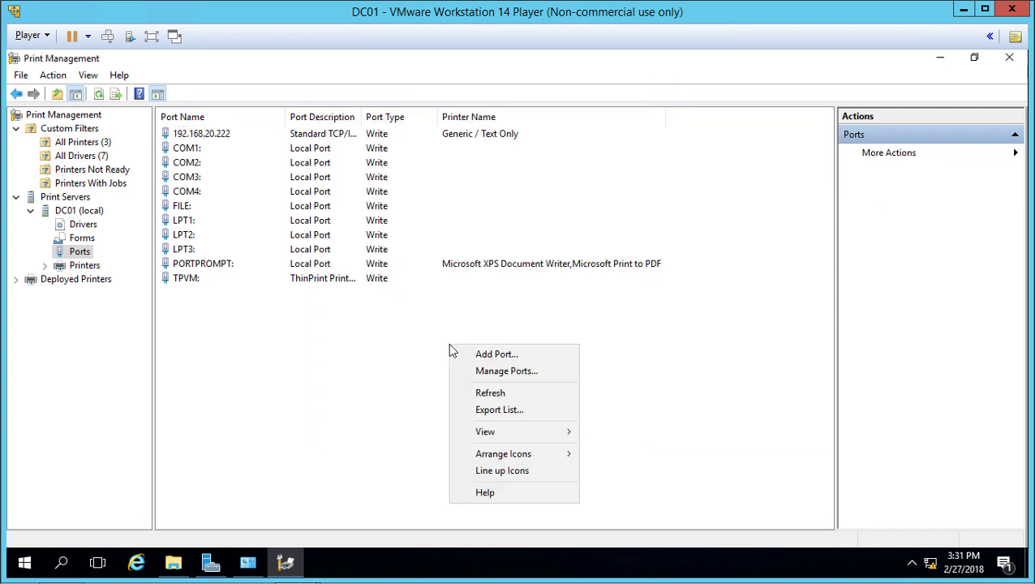
{"action": "left_click", "coordinate": [473, 357]}
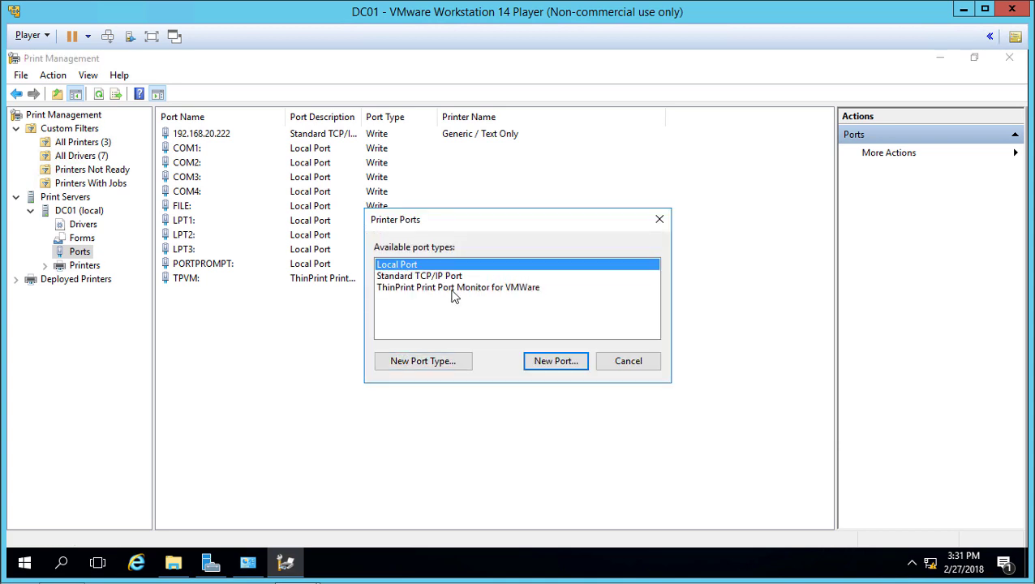
{"action": "left_click", "coordinate": [626, 361]}
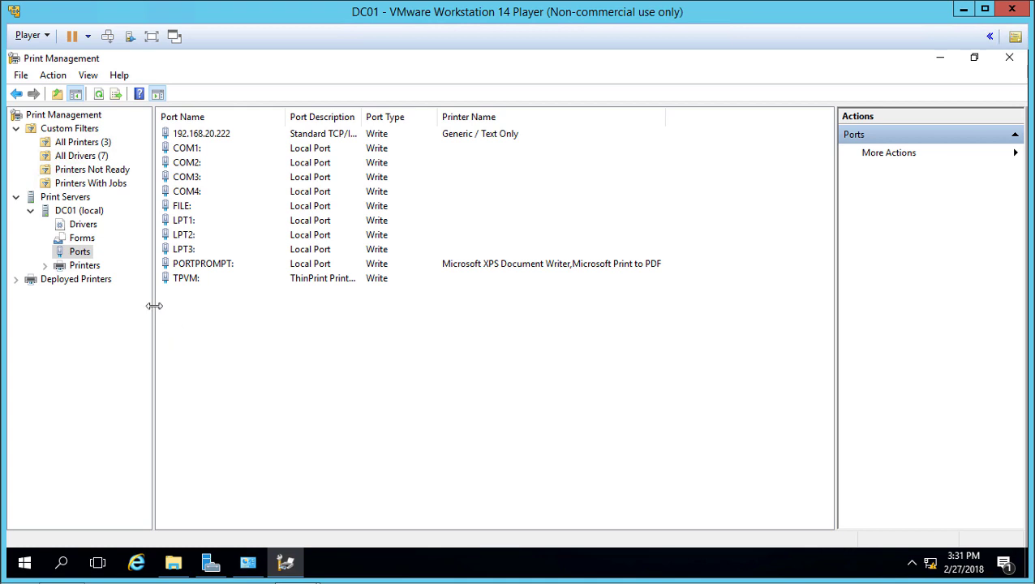
- Show DC01's printers, then open the still-empty Deployed Printers list
{"action": "left_click", "coordinate": [82, 267]}
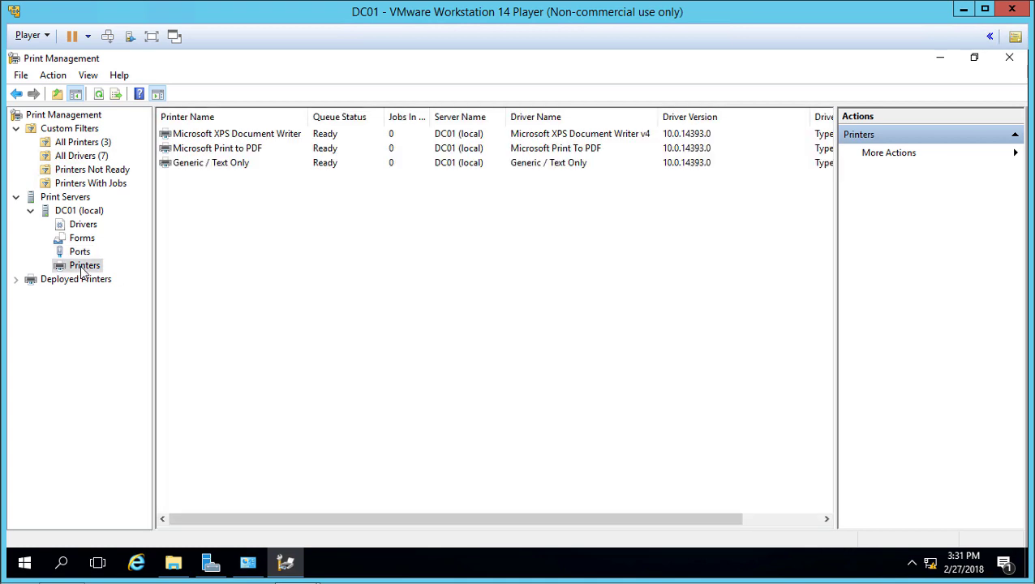
{"action": "left_click", "coordinate": [274, 168]}
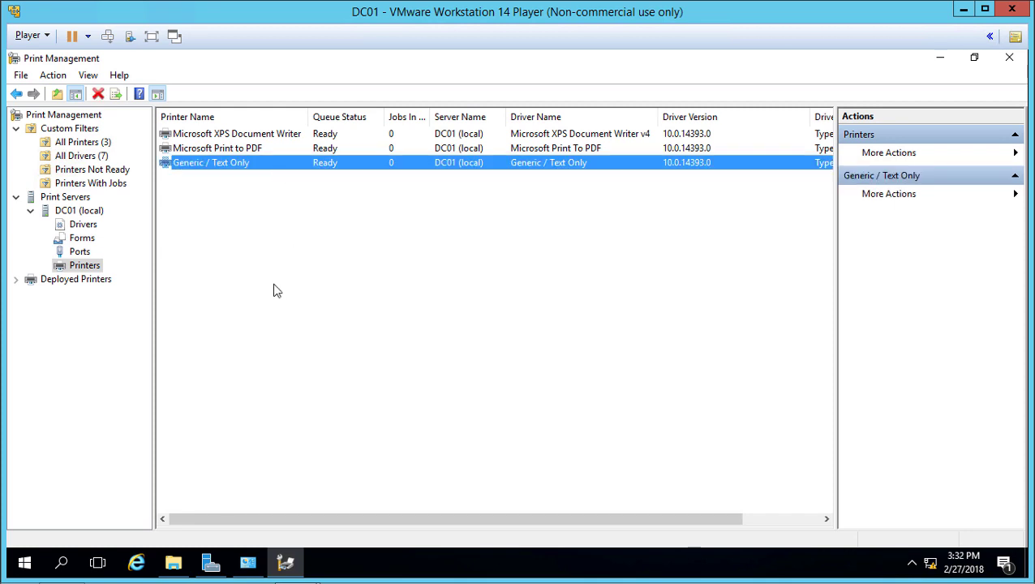
{"action": "left_click", "coordinate": [15, 281]}
{"action": "left_click", "coordinate": [58, 278]}
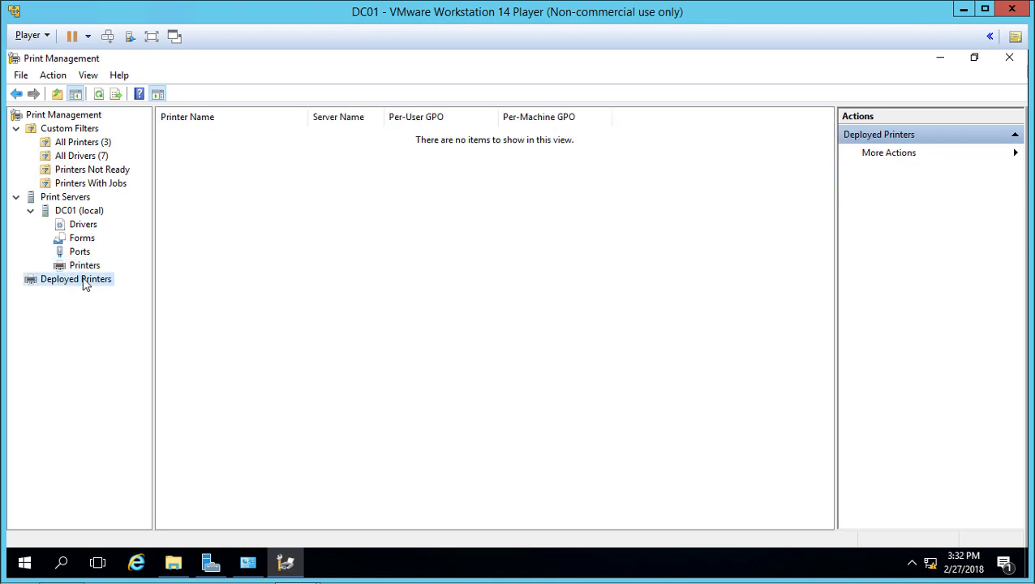
- Inspect the Deployed Printers context menu, then reselect the Generic / Text Only printer
{"action": "right_click", "coordinate": [85, 285]}
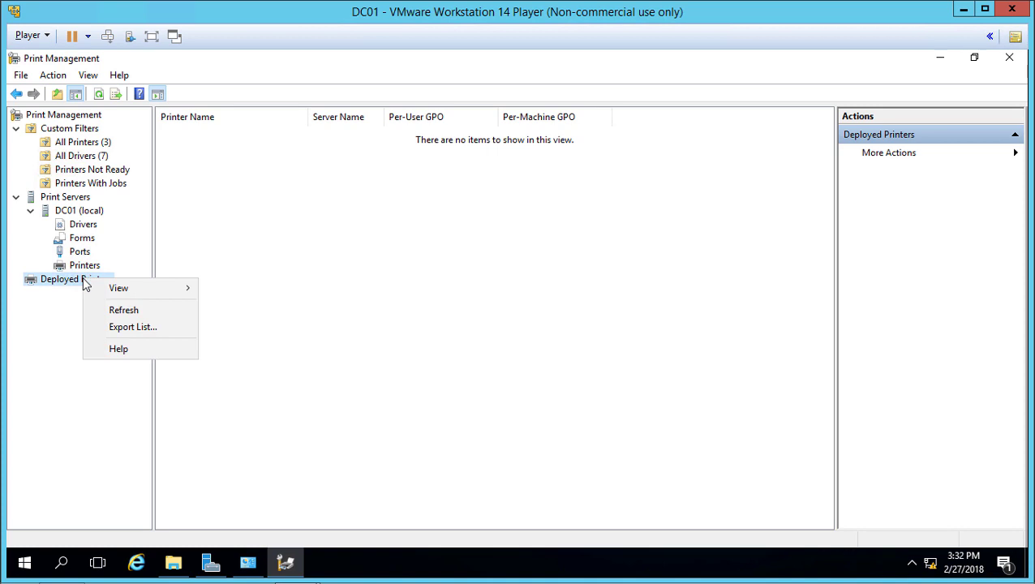
{"action": "mouse_move", "coordinate": [127, 293]}
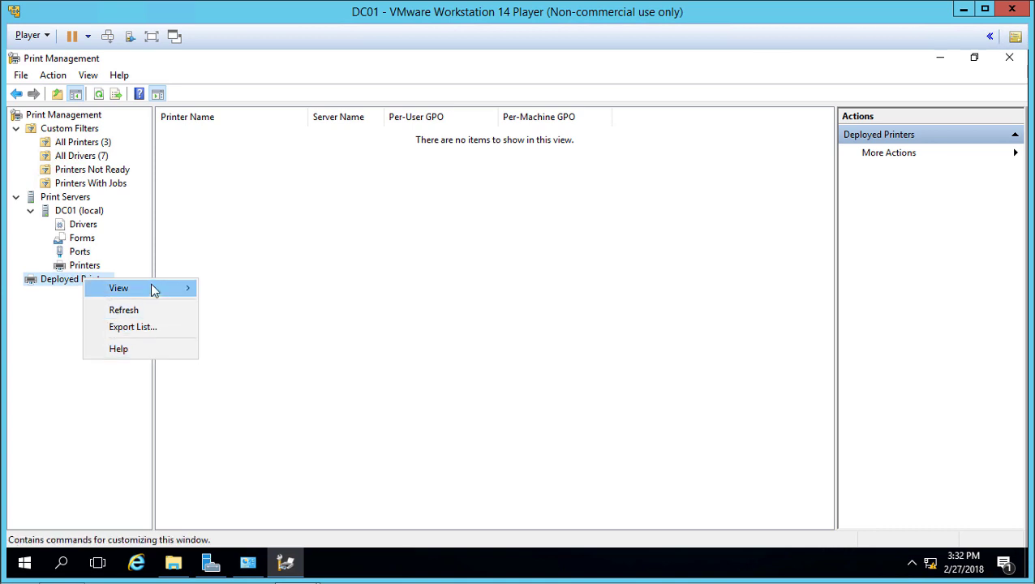
{"action": "mouse_move", "coordinate": [162, 288]}
{"action": "left_click", "coordinate": [614, 249]}
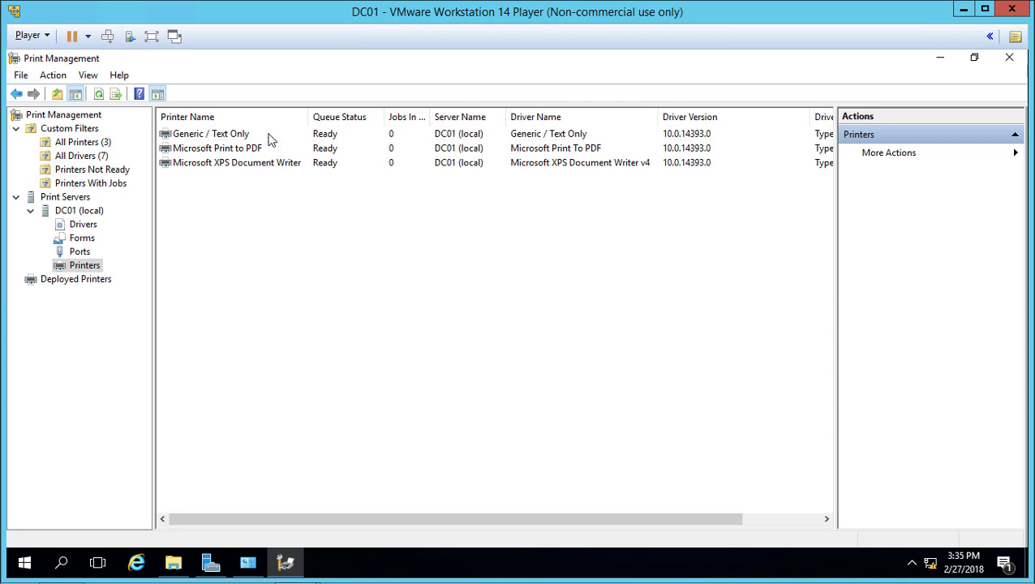
{"action": "left_click", "coordinate": [243, 137]}
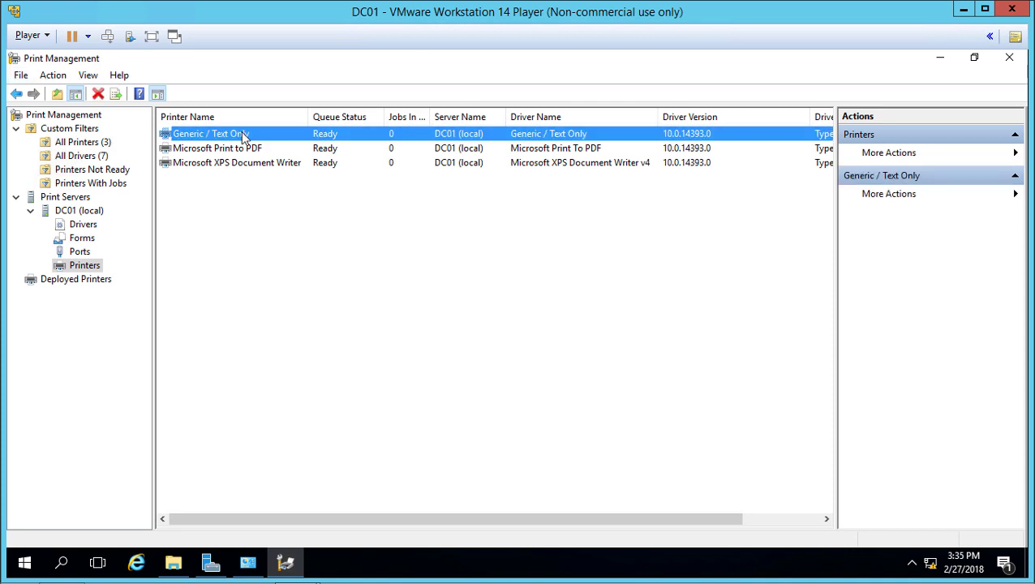
- Start Deploy with Group Policy for Generic / Text Only and pick Default Domain Policy from all GPOs
{"action": "right_click", "coordinate": [243, 137]}
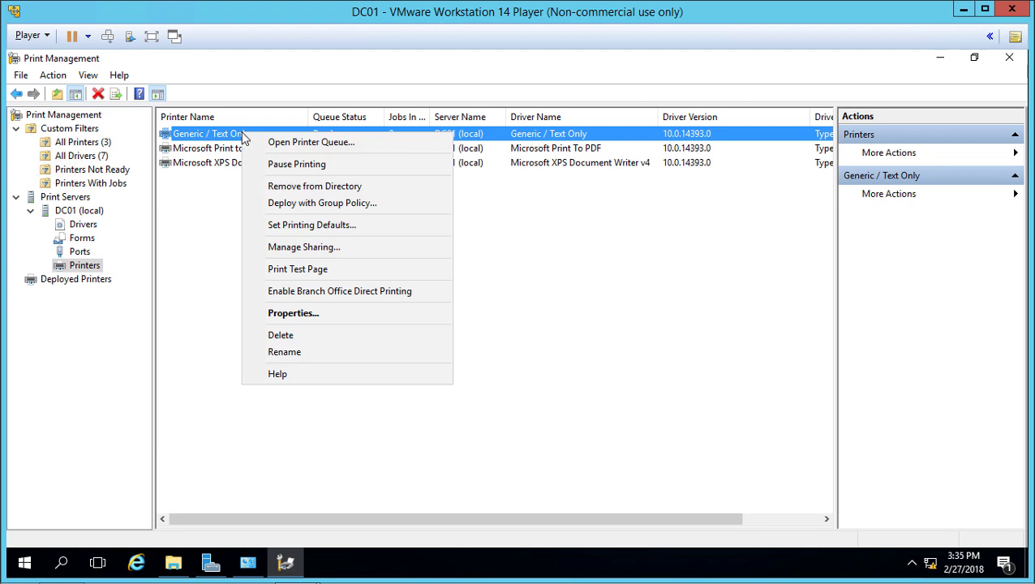
{"action": "left_click", "coordinate": [281, 211]}
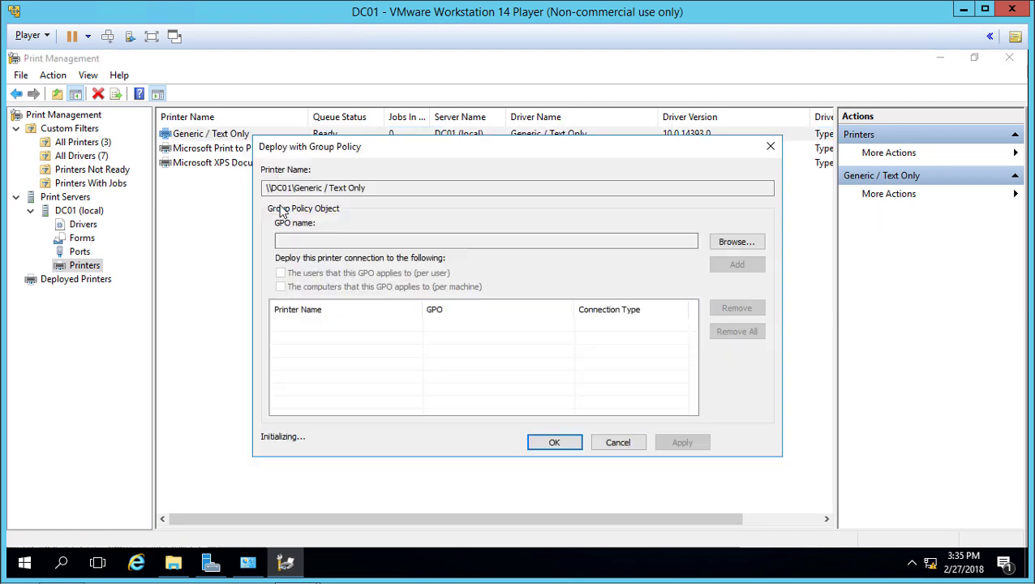
{"action": "left_click", "coordinate": [734, 242]}
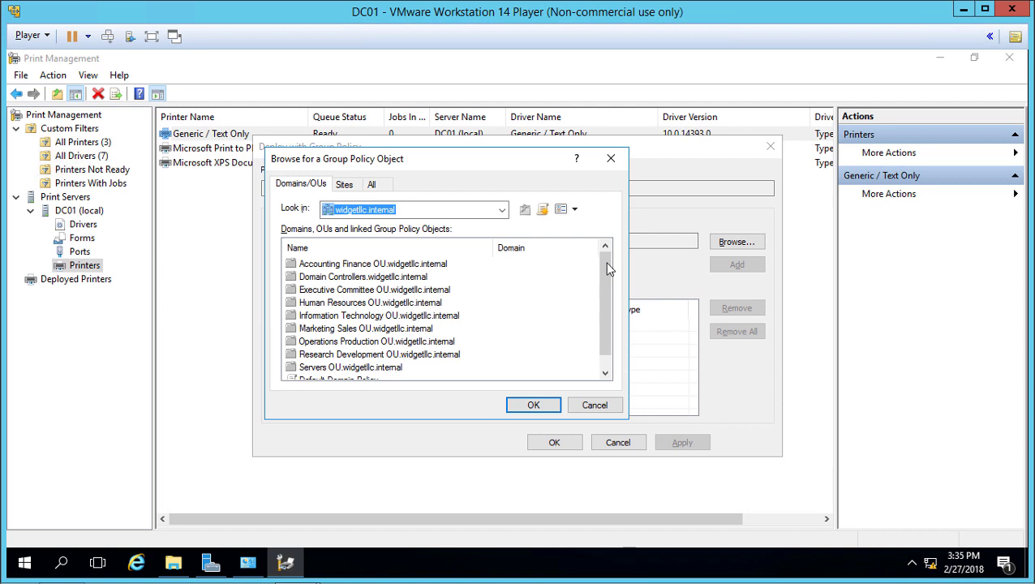
{"action": "scroll", "coordinate": [607, 267], "scroll_direction": "down", "scroll_amount": 1}
{"action": "left_click", "coordinate": [380, 184]}
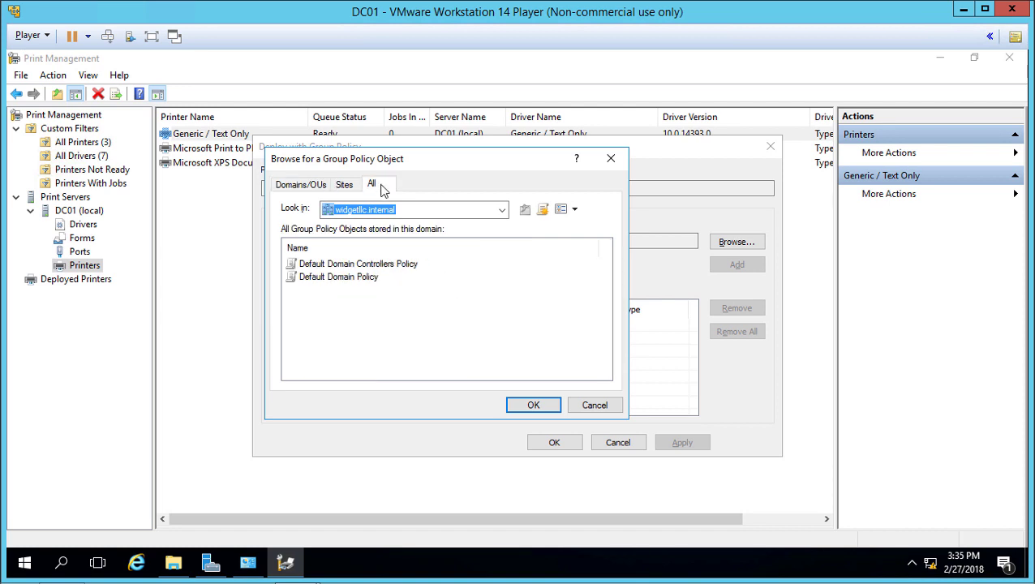
{"action": "left_click", "coordinate": [338, 277]}
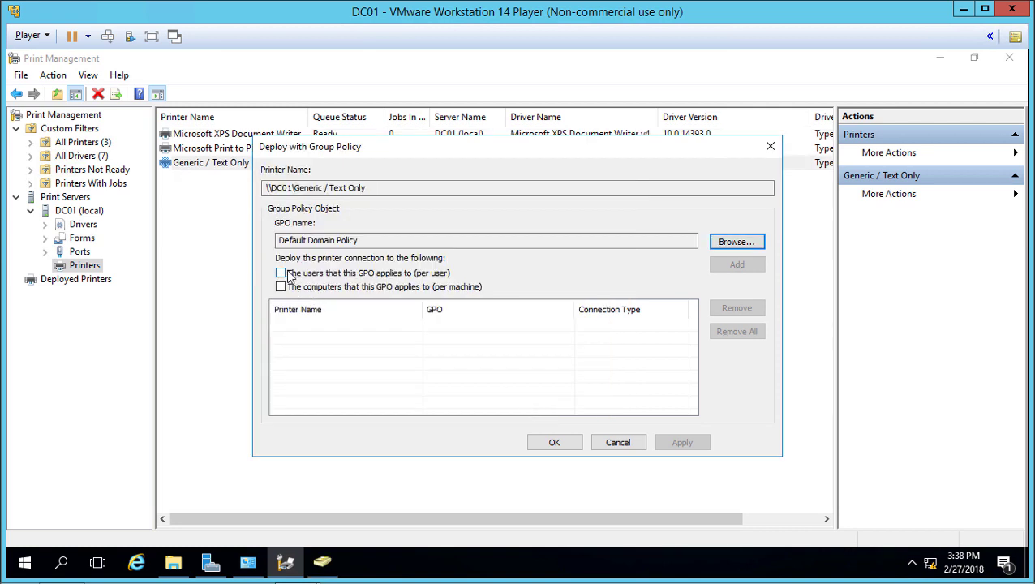
- Add and apply a per-user-only Default Domain Policy deployment for Generic / Text Only
{"action": "left_click", "coordinate": [284, 274]}
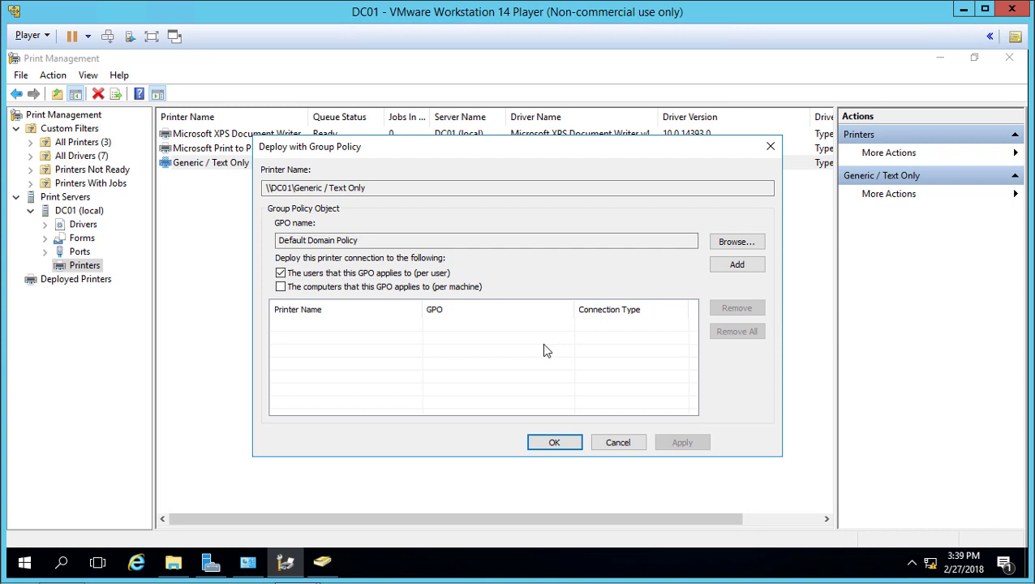
{"action": "left_click", "coordinate": [281, 287]}
{"action": "left_click", "coordinate": [280, 287]}
{"action": "left_click", "coordinate": [730, 268]}
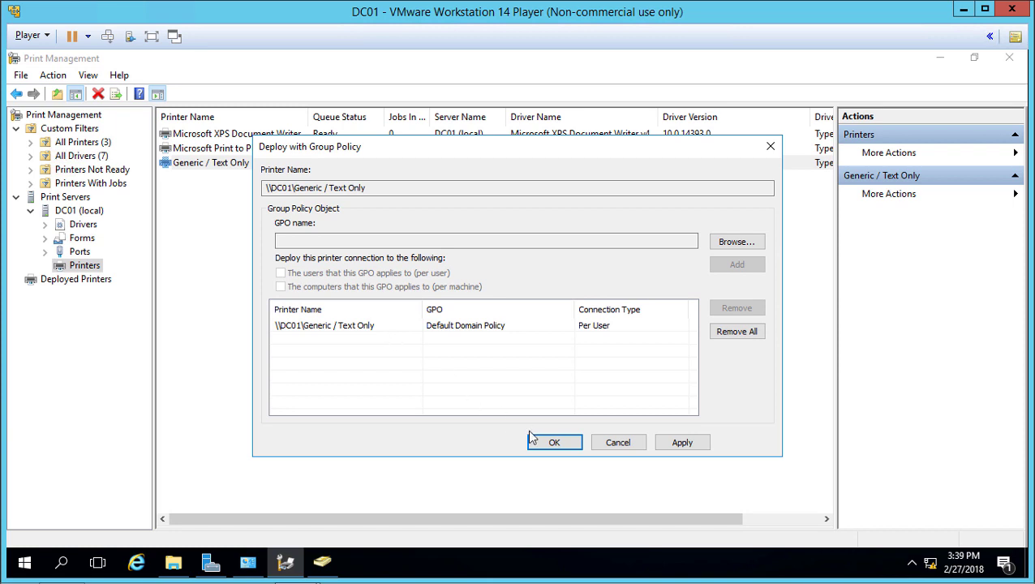
{"action": "left_click", "coordinate": [673, 446]}
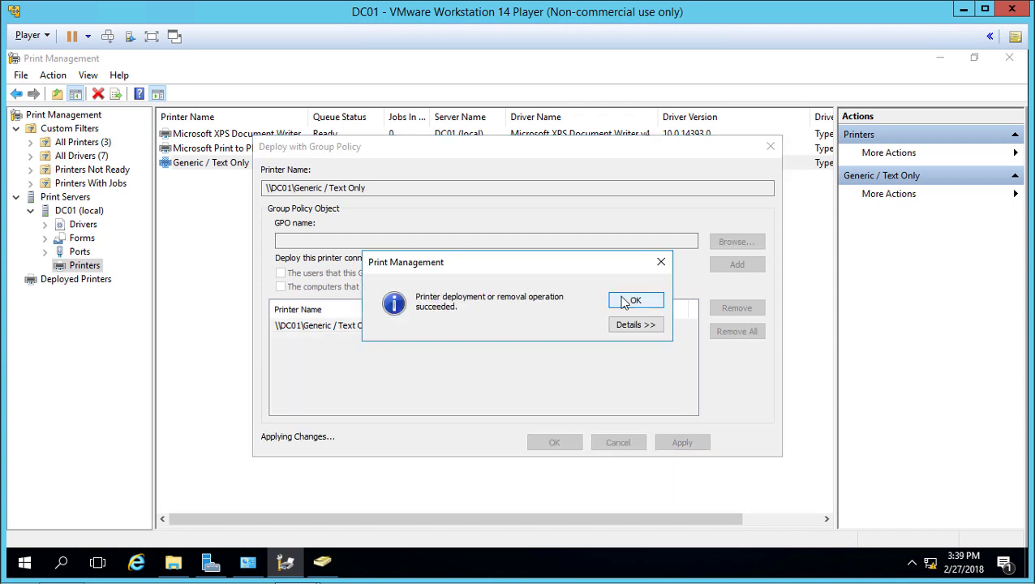
{"action": "left_click", "coordinate": [635, 301]}
- Close the deployment dialog and confirm Generic / Text Only is listed under Deployed Printers
{"action": "left_click", "coordinate": [557, 444]}
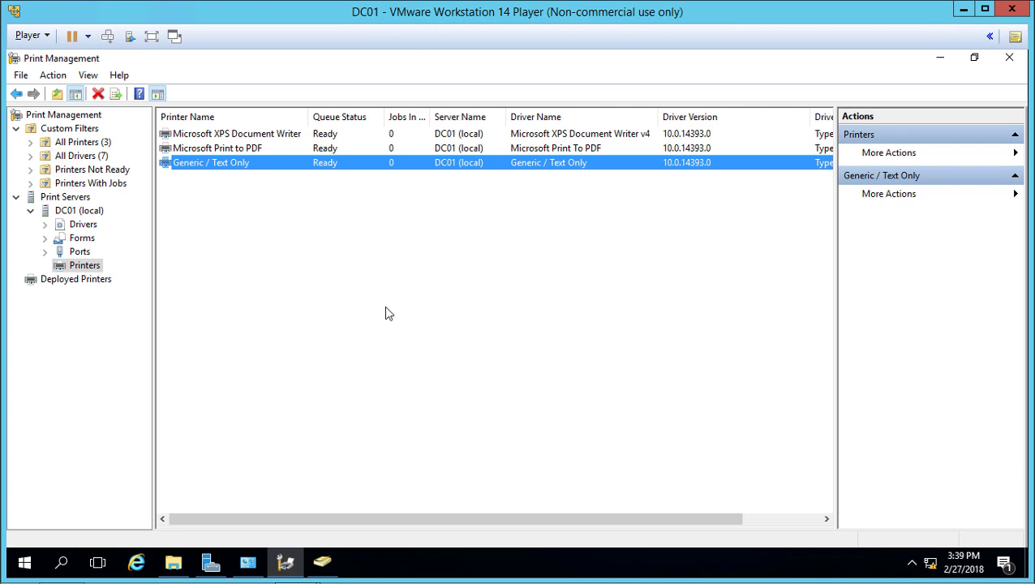
{"action": "left_click", "coordinate": [90, 281]}
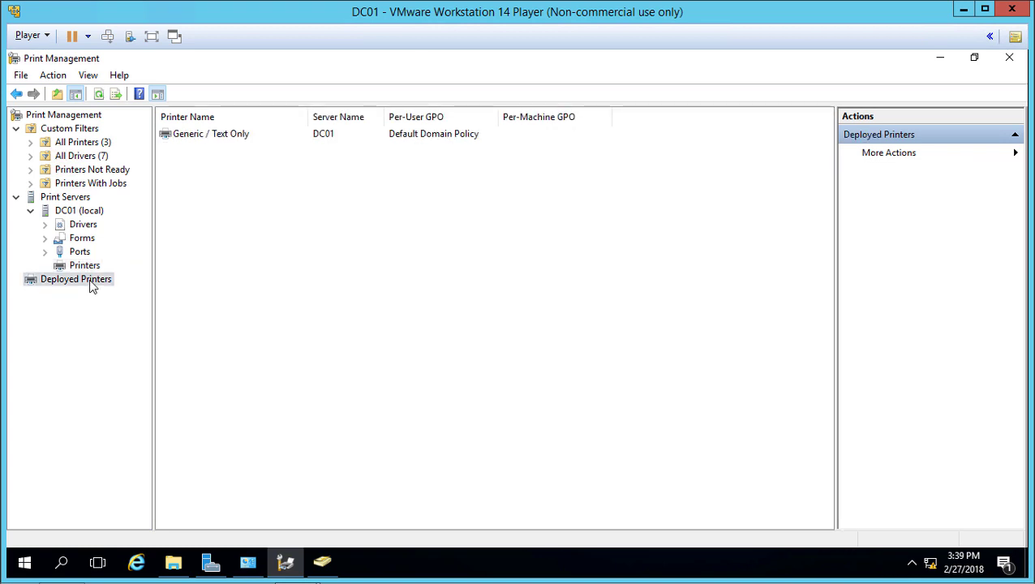
{"action": "left_click", "coordinate": [248, 136]}
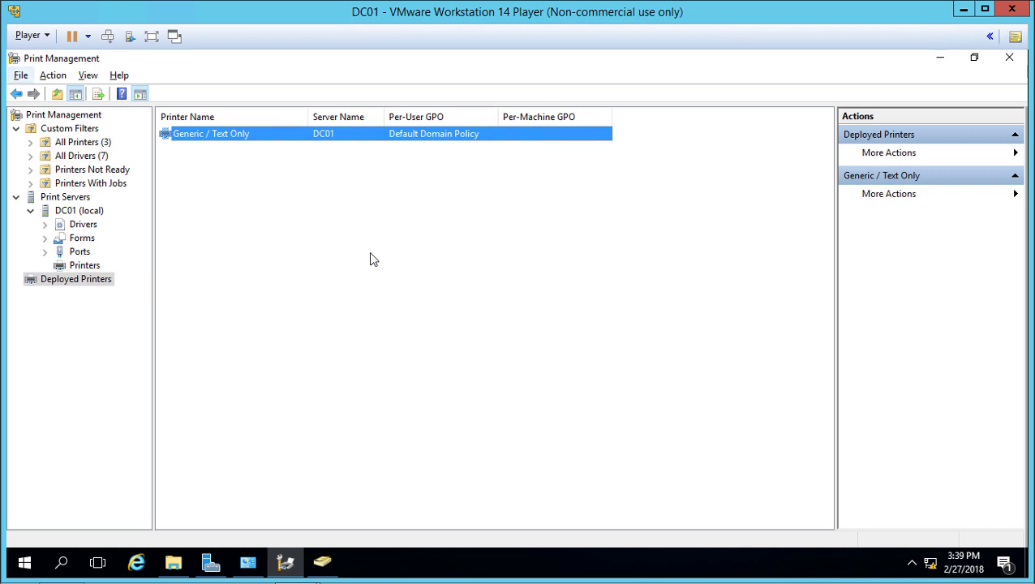
{"action": "left_click", "coordinate": [362, 266]}
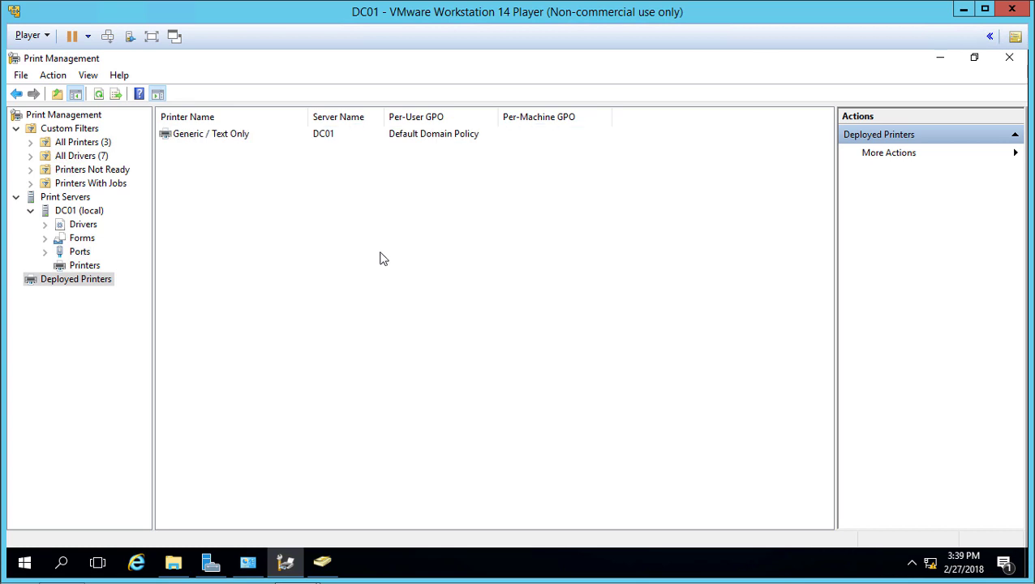